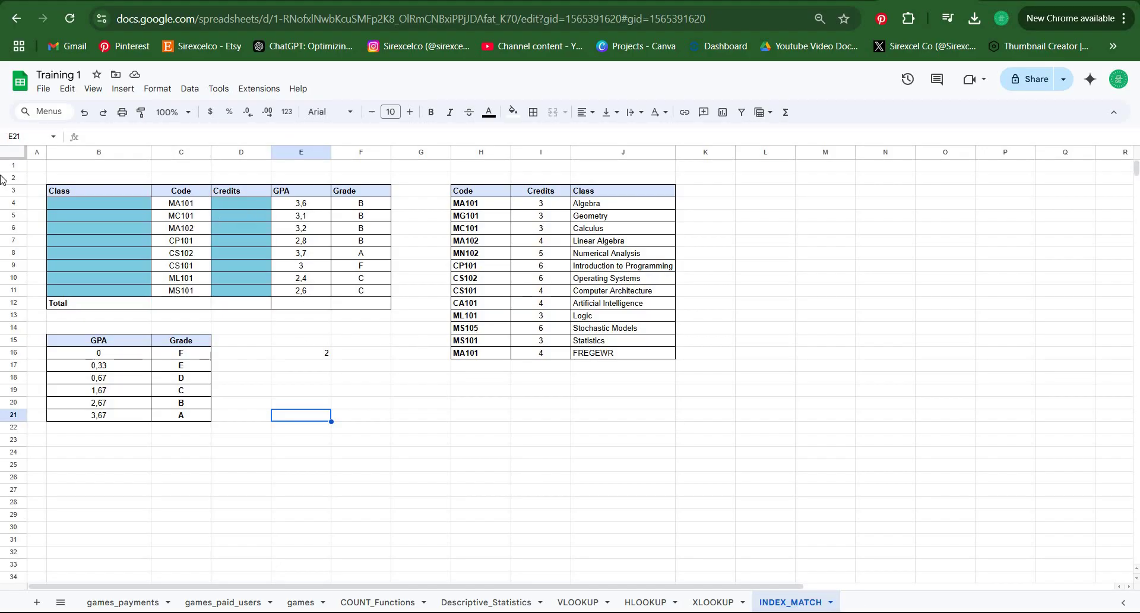
- Enter the formula =INDEX(H4:J16,1,3) in cell B4 of the Class column
left_click(90, 205)
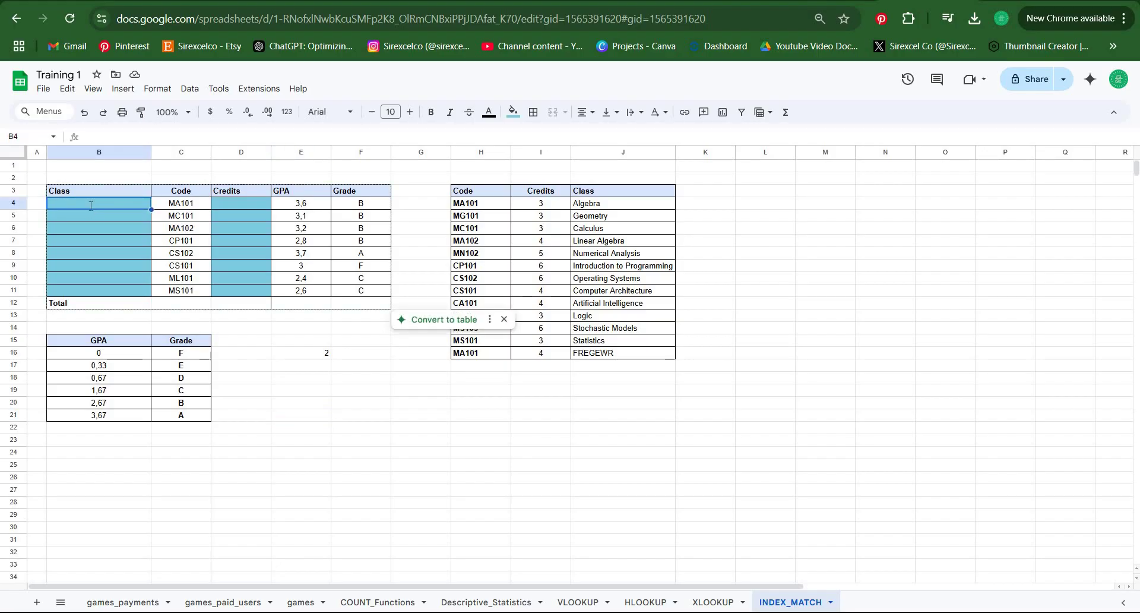
type("=")
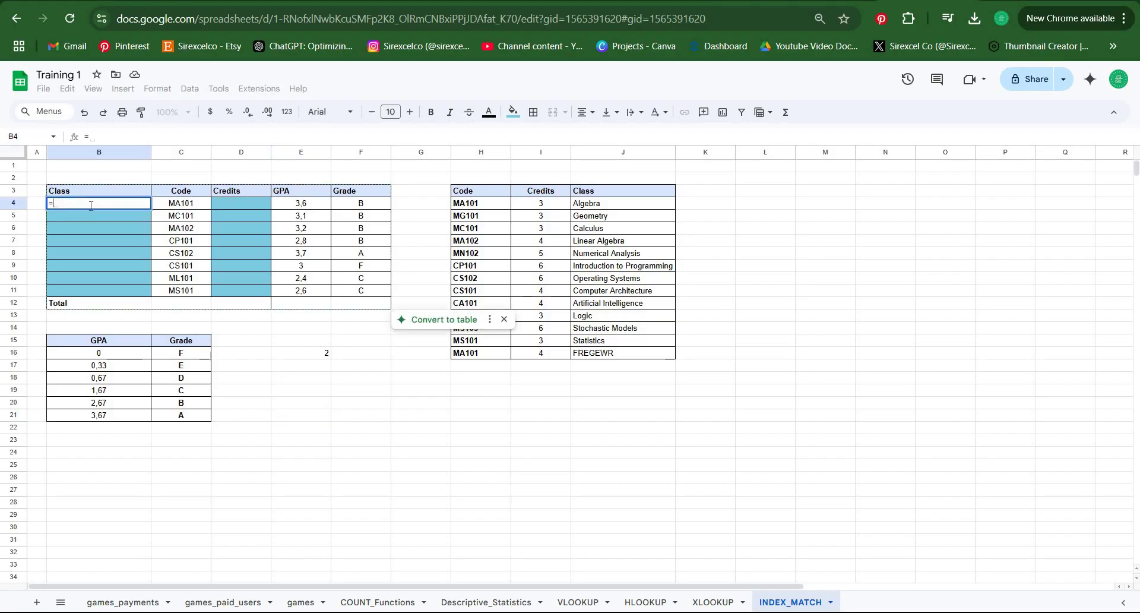
type("INDE")
key("Tab")
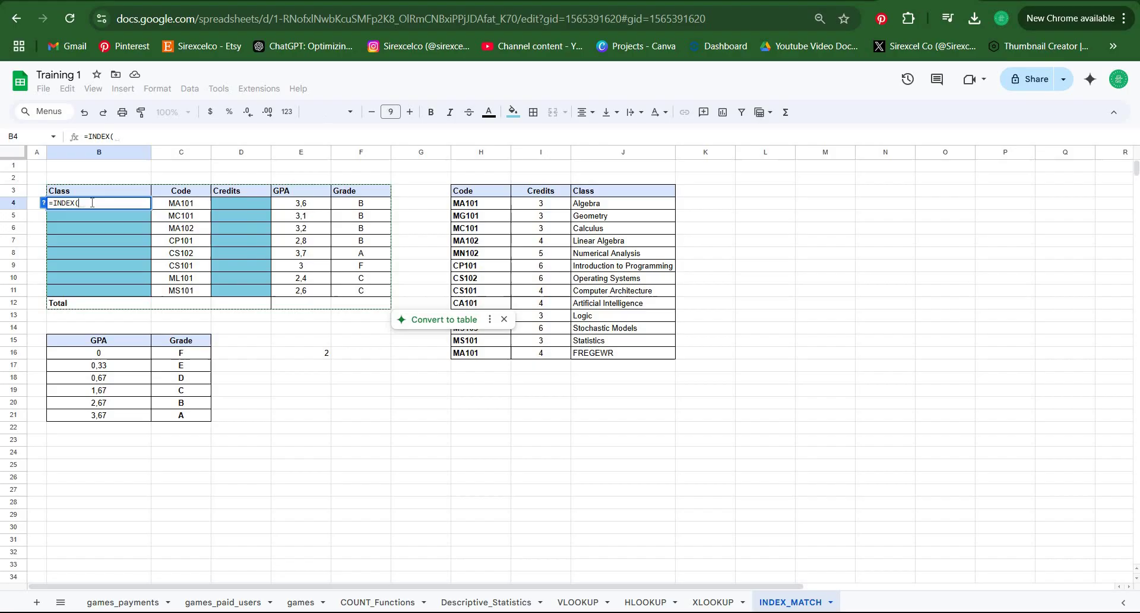
left_click(43, 203)
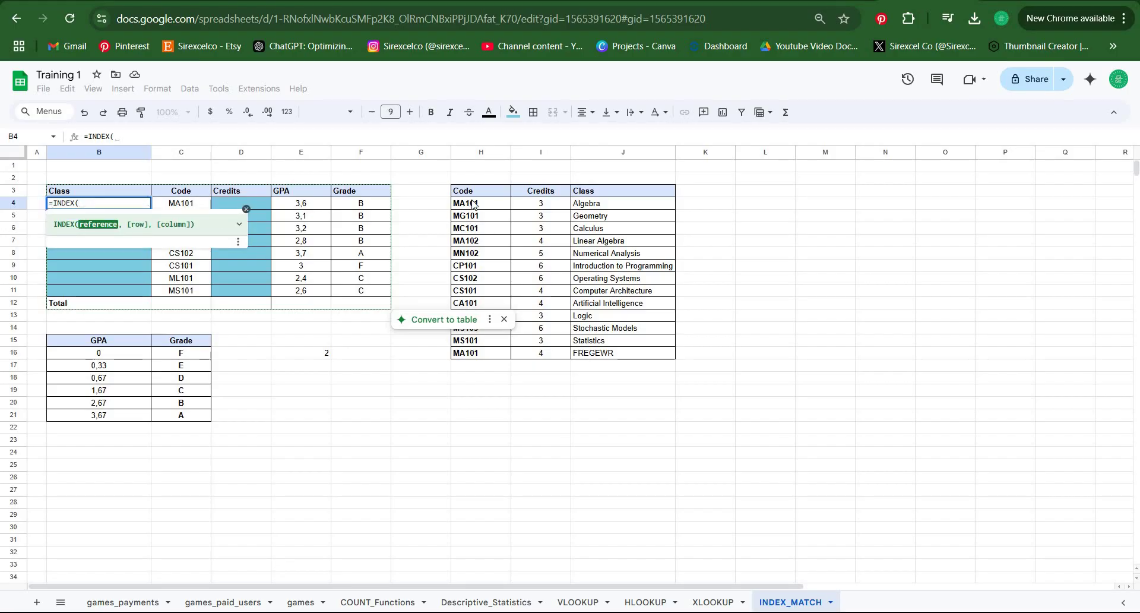
left_click_drag(473, 205, 606, 353)
type(",")
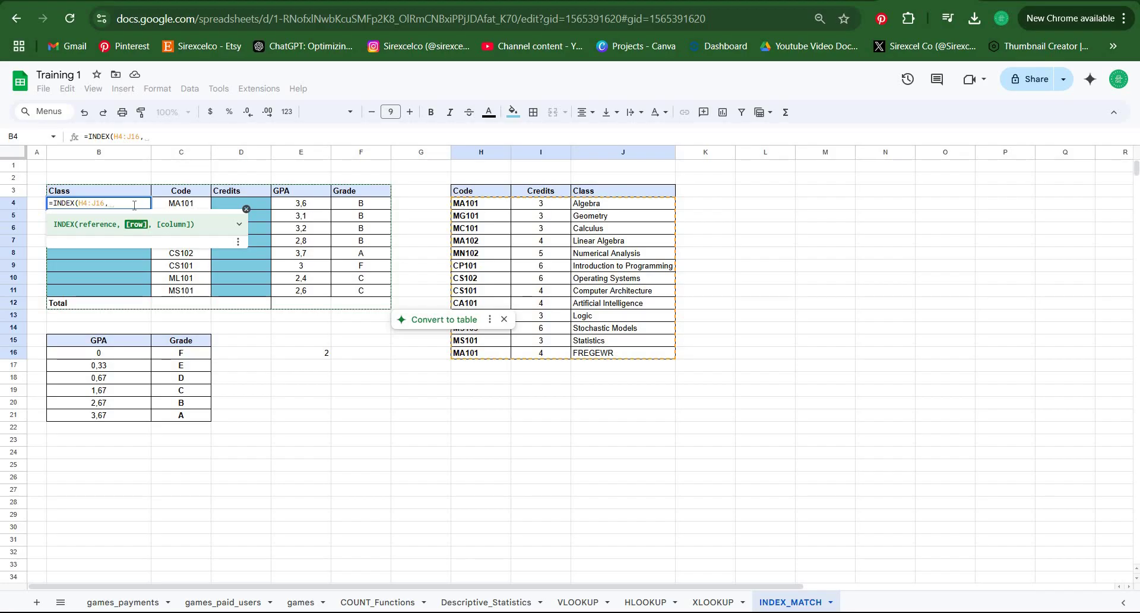
type("1")
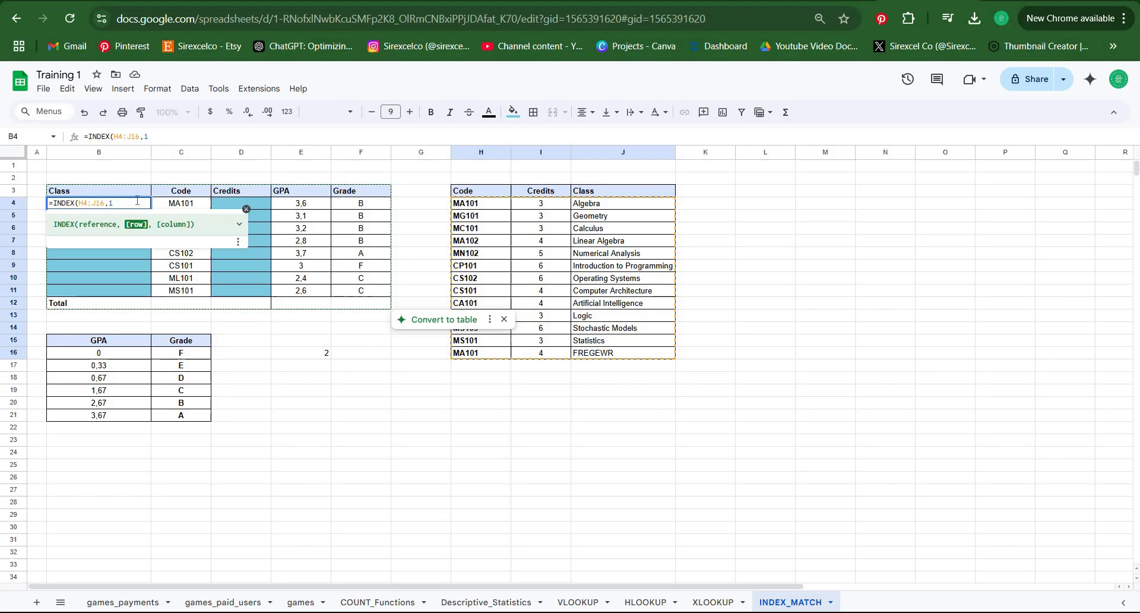
type(",")
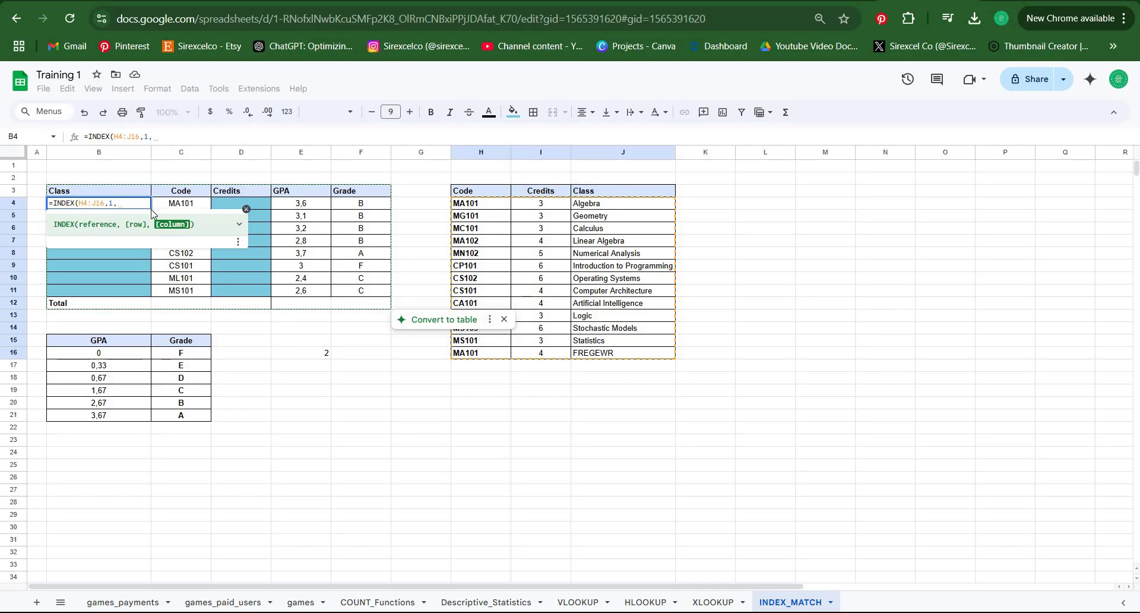
type("3")
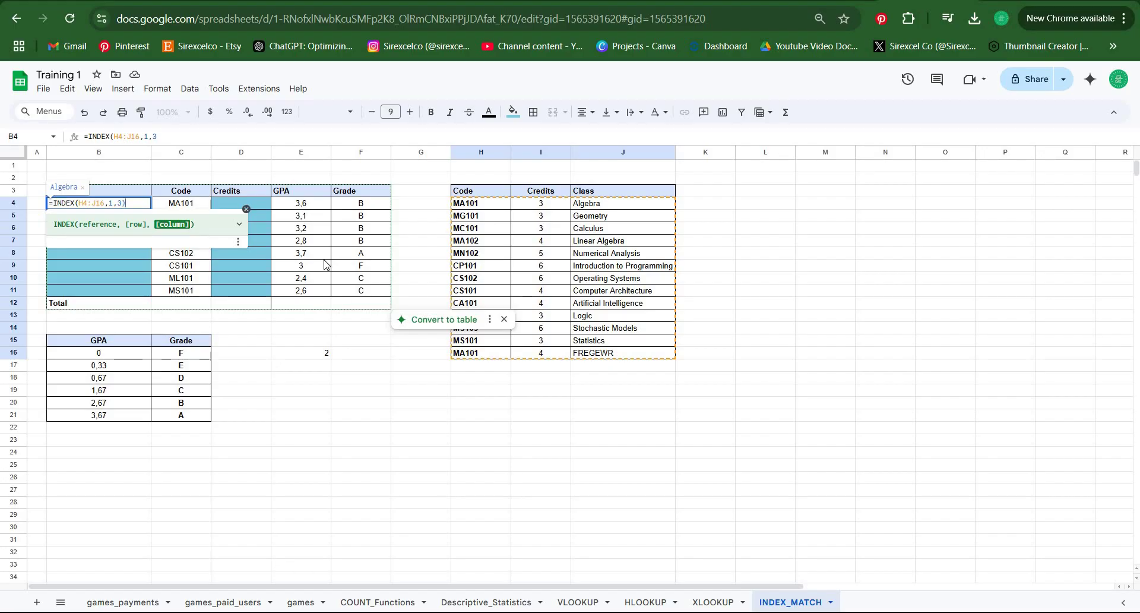
type(")")
key("Return")
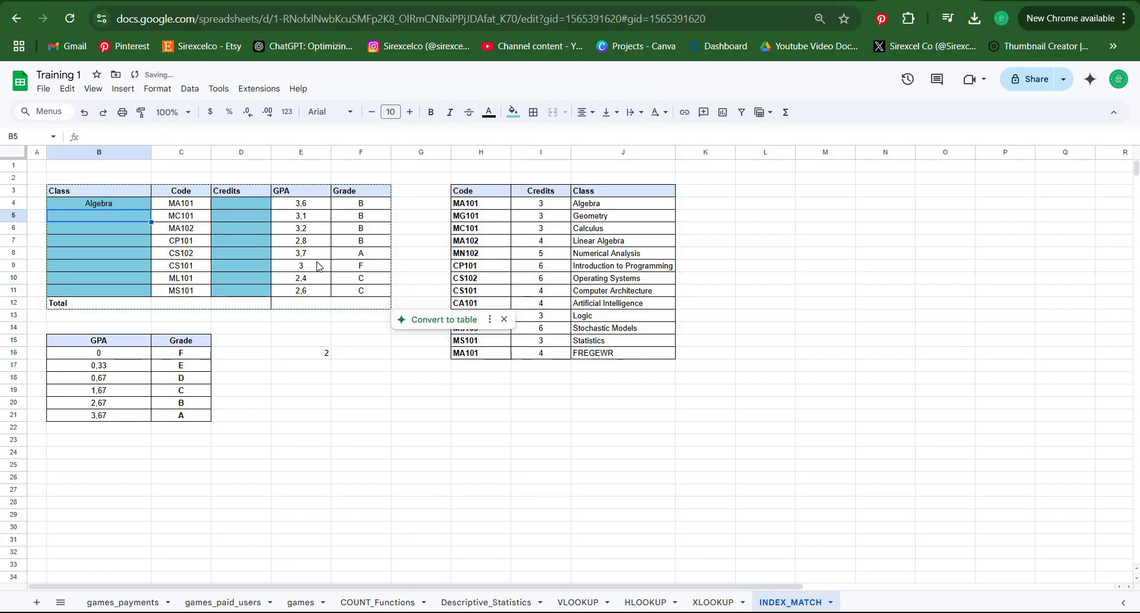
- Make the range in B4's INDEX formula absolute, so that it reads $H$4:$J$16
left_click(113, 203)
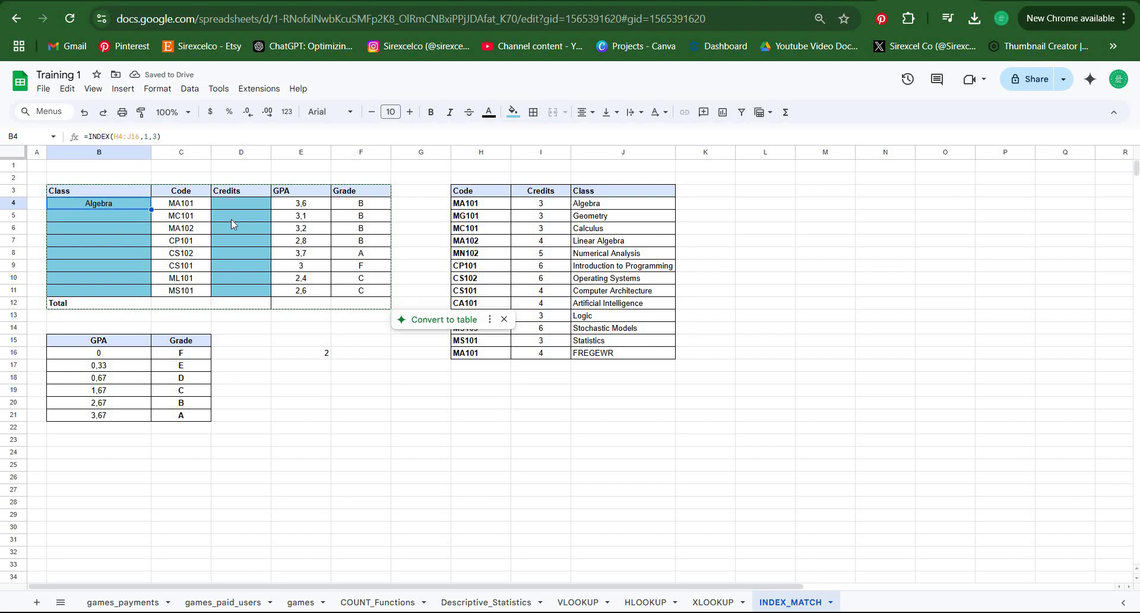
left_click(125, 137)
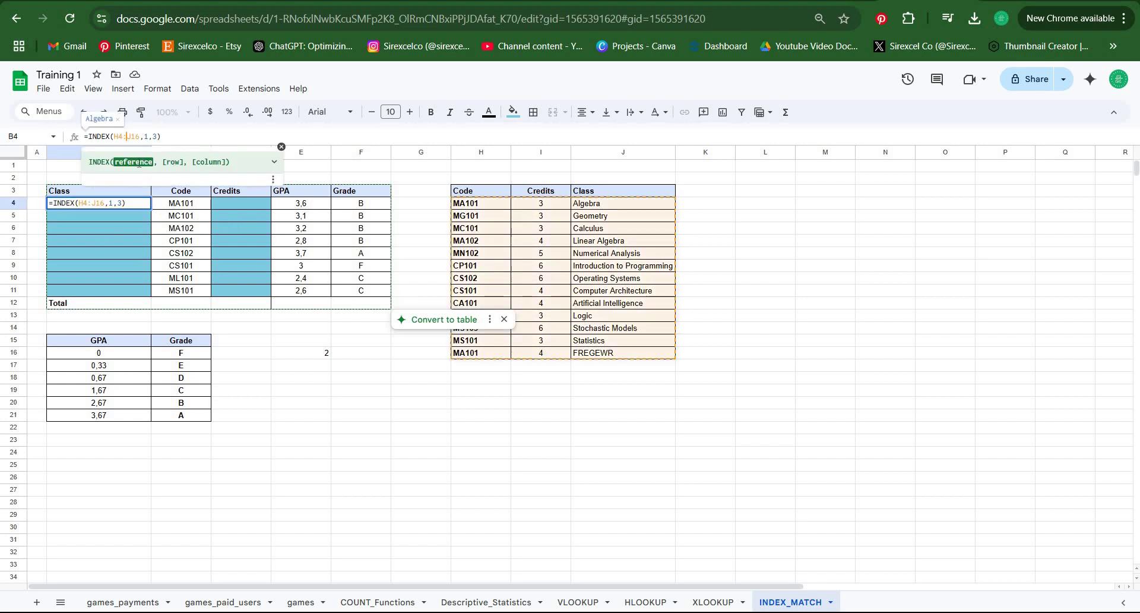
key("Return")
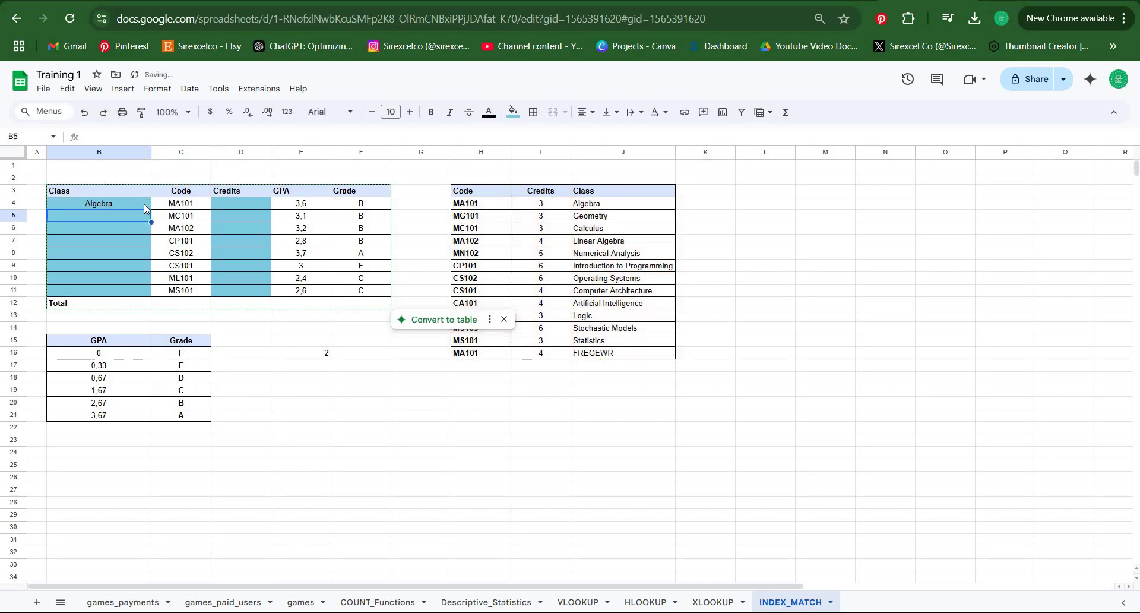
- Try filling the B4 formula down through B11, and undo the fill
left_click_drag(145, 205, 146, 292)
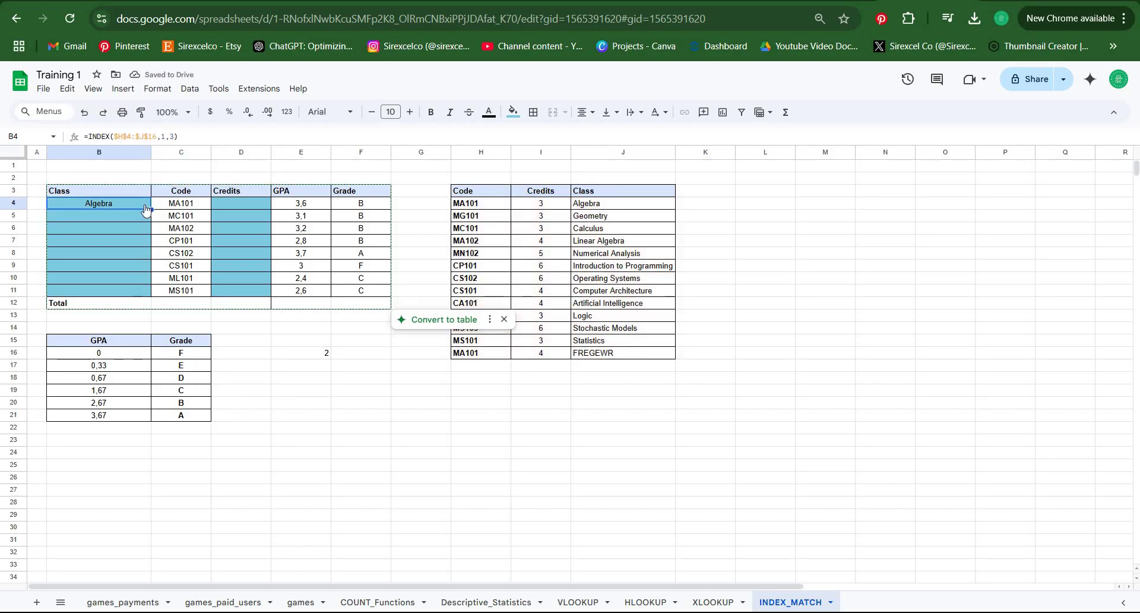
right_click(129, 230)
key("Escape")
key("ctrl+d")
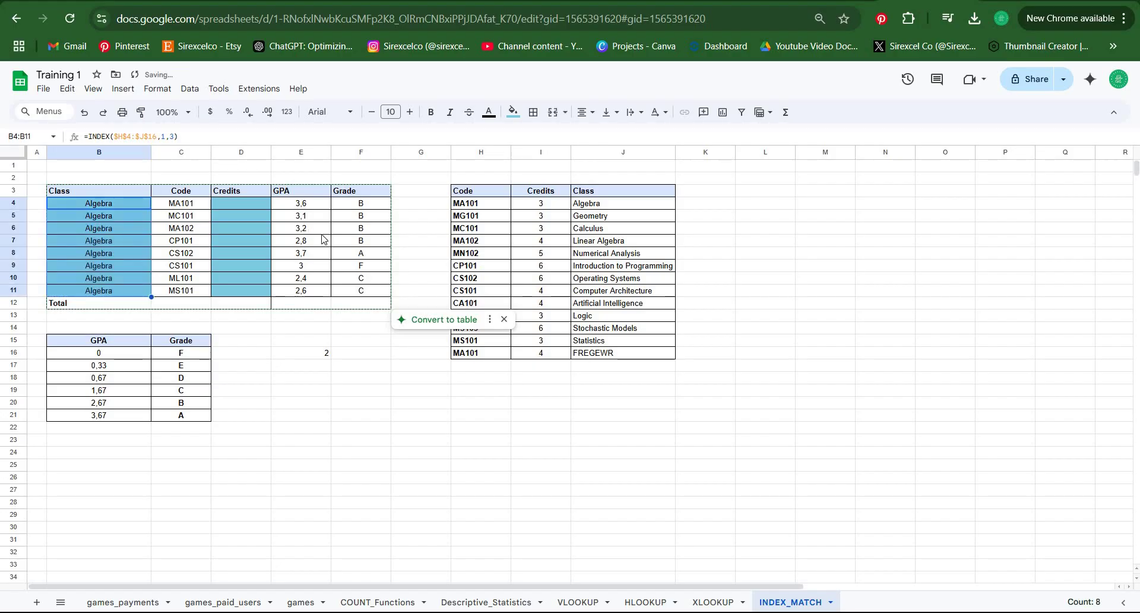
key("ctrl+z")
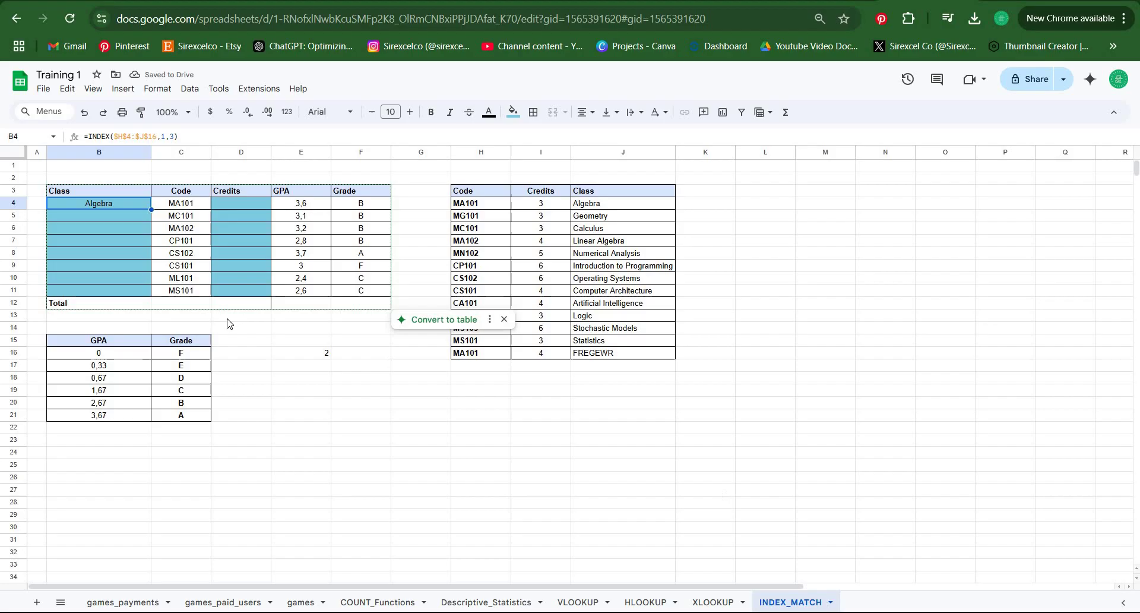
- Replace the content of cell E16 with the exact-match formula =MATCH(C21,C16:C21,0)
left_click(299, 356)
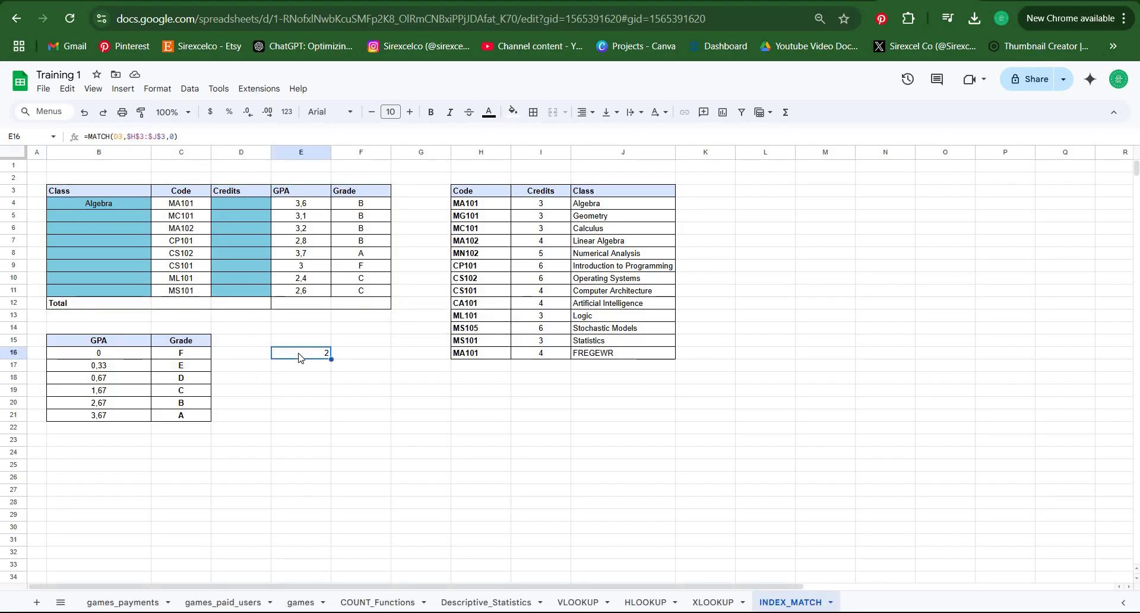
key("Delete")
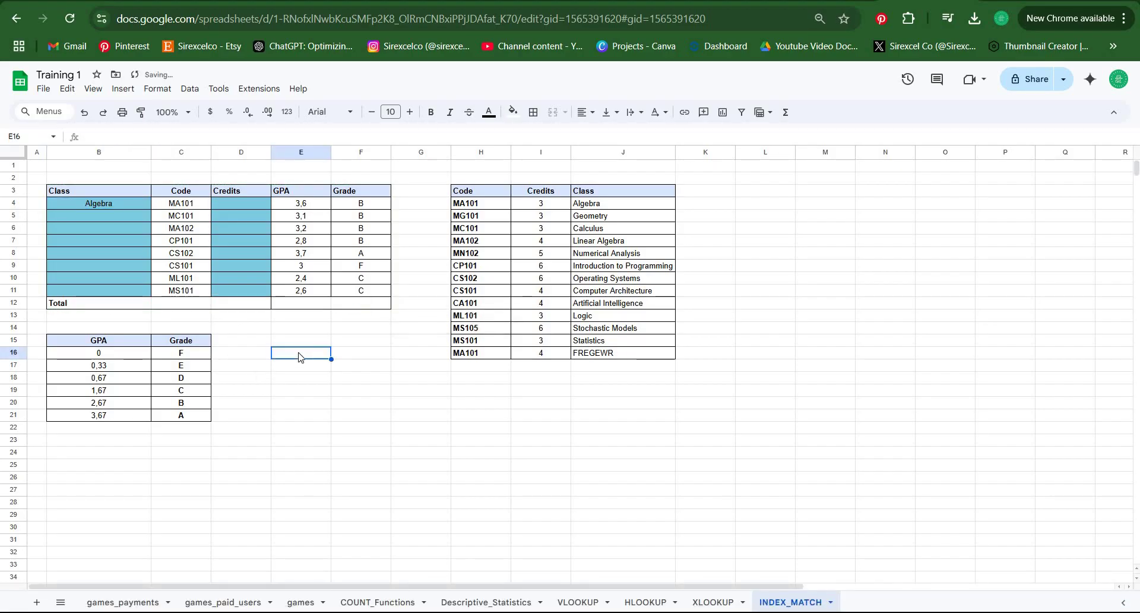
type("=MA")
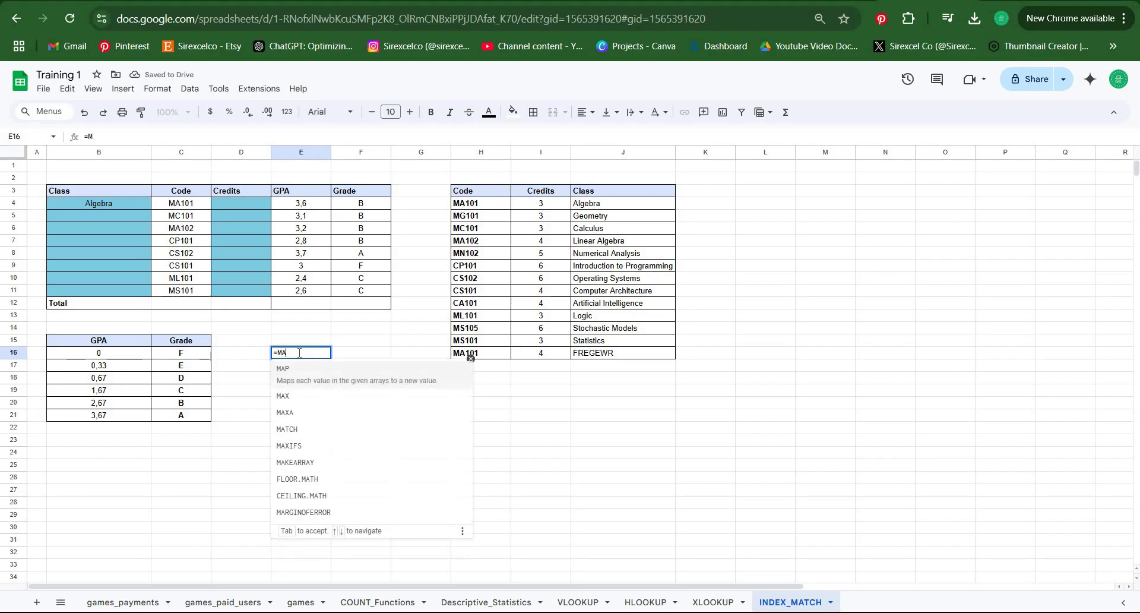
type("TCH(")
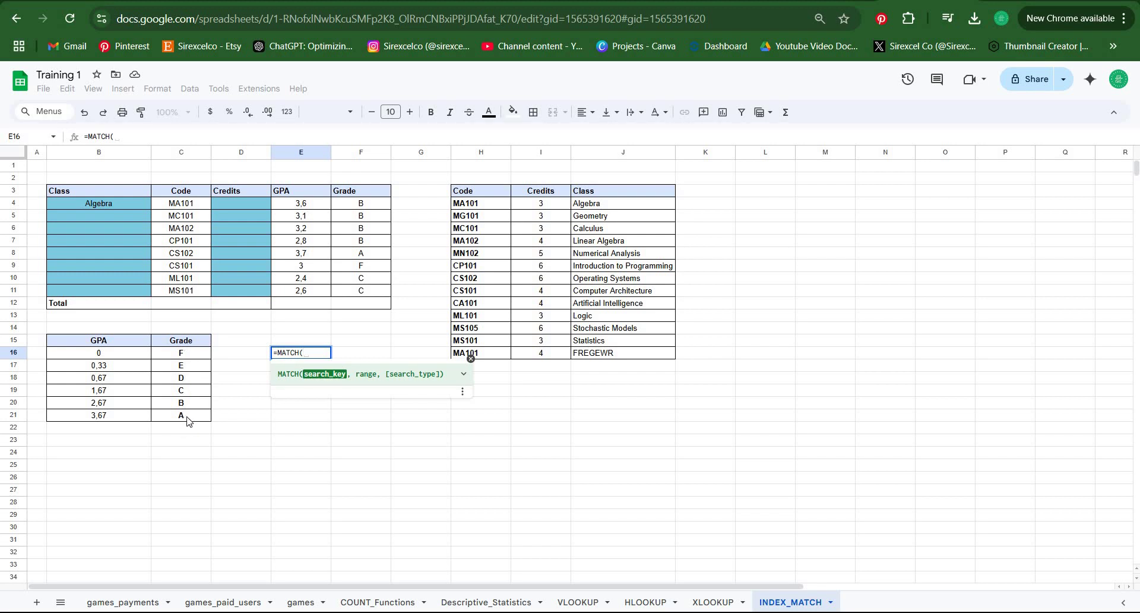
left_click(195, 421)
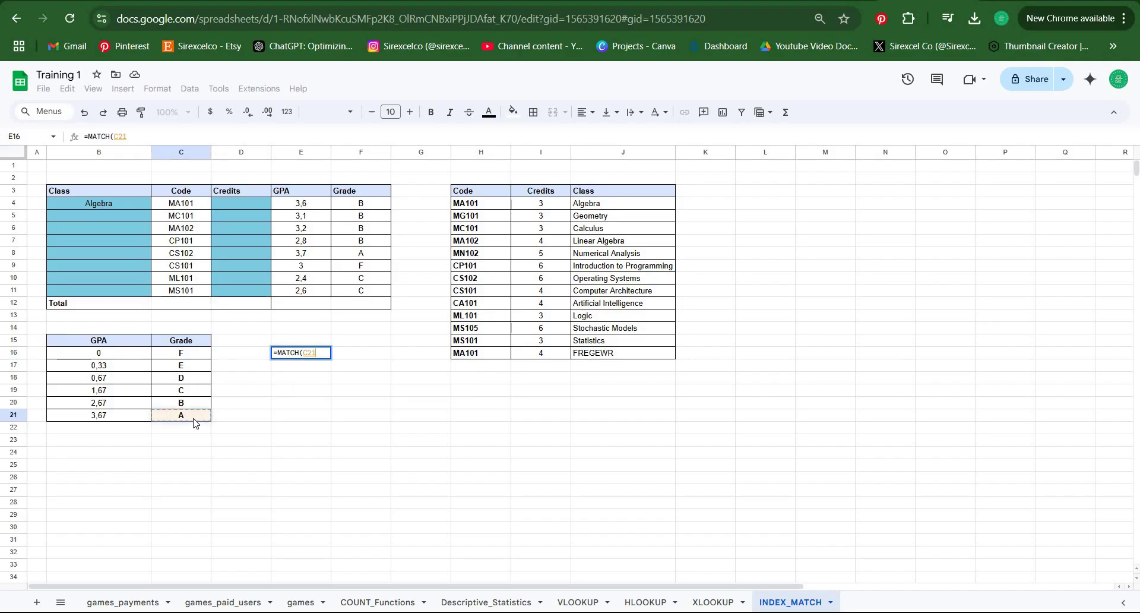
type(",")
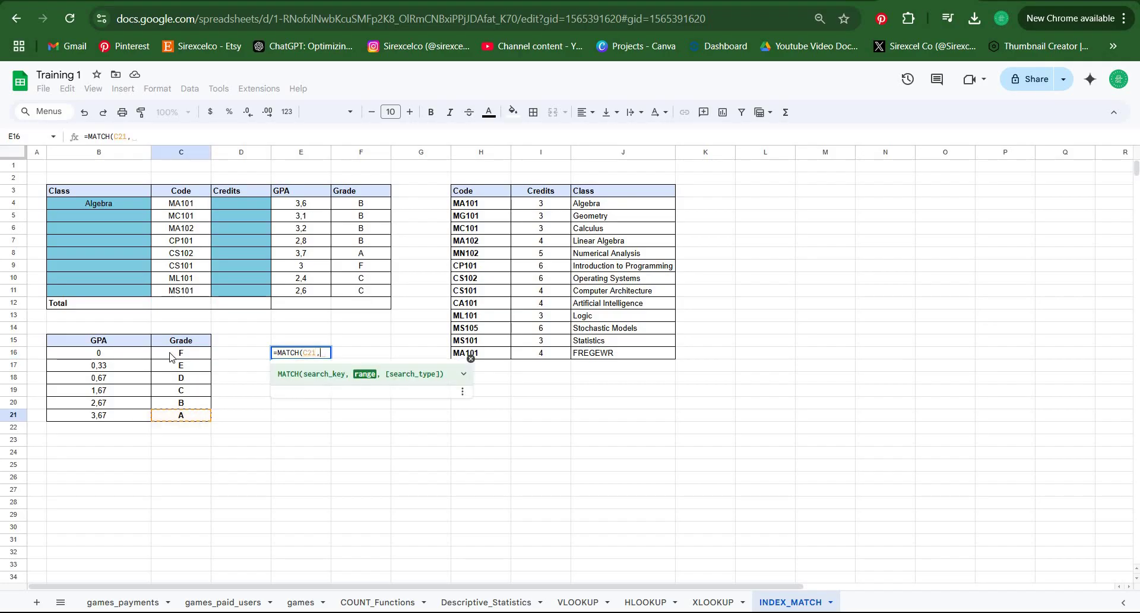
left_click_drag(181, 357, 185, 419)
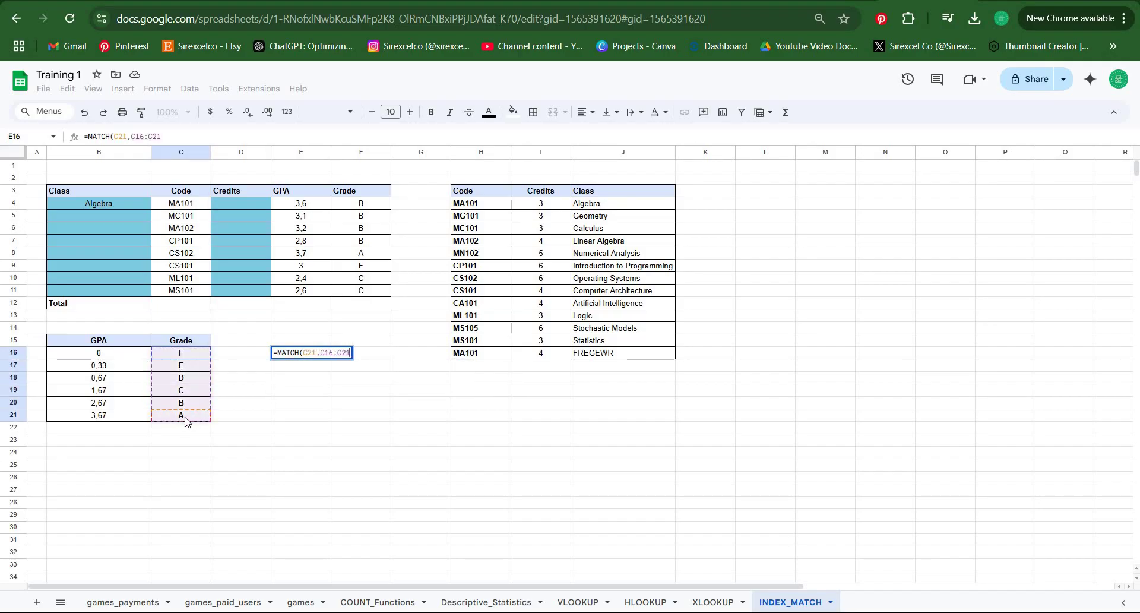
type(",")
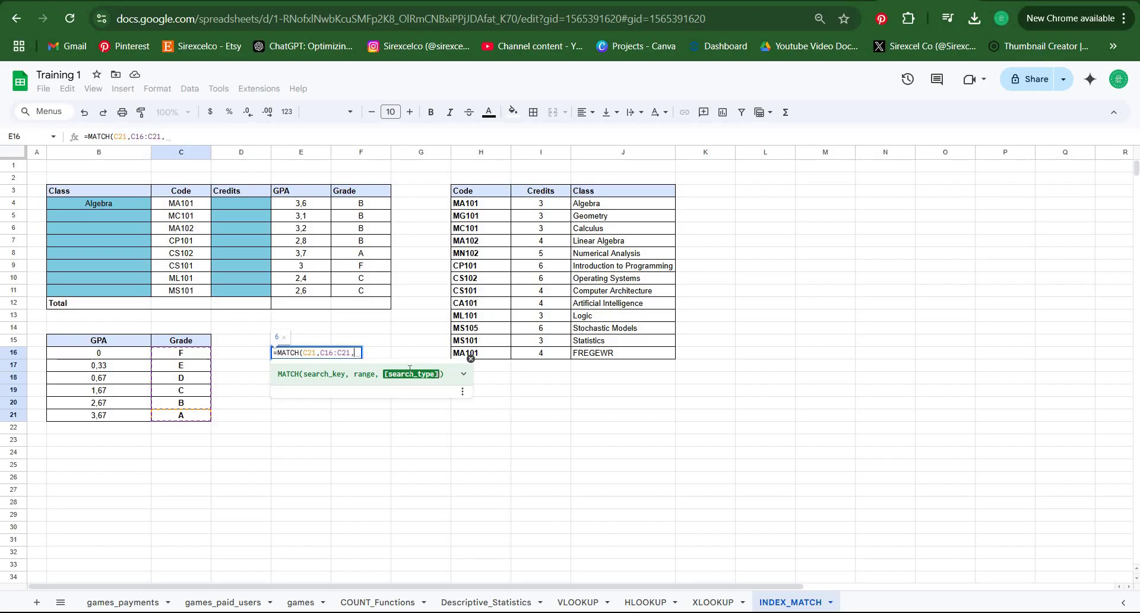
type("0")
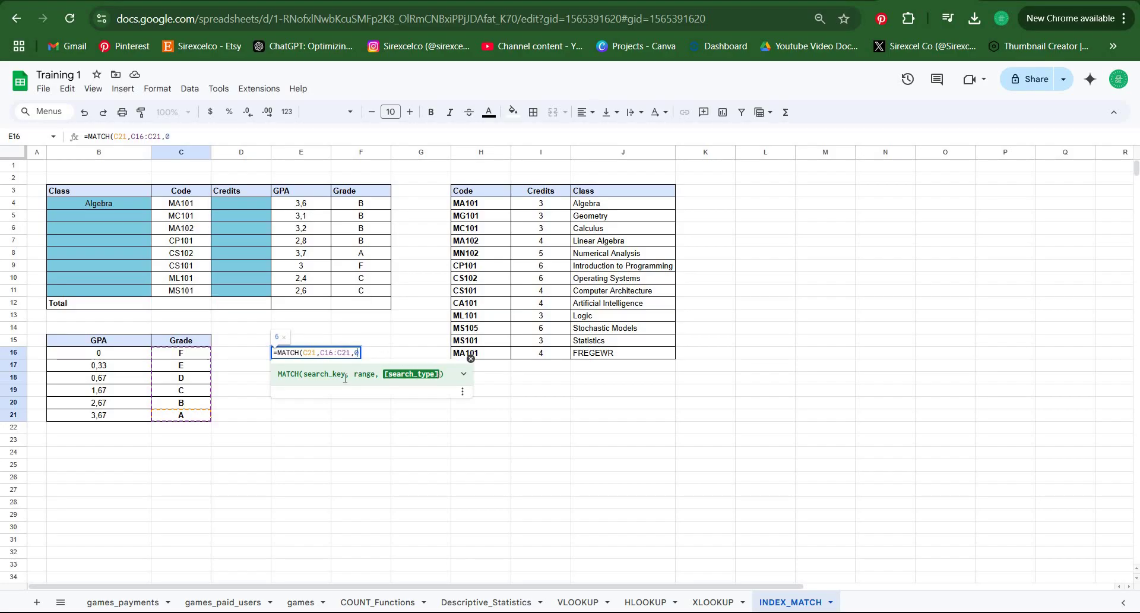
type(")")
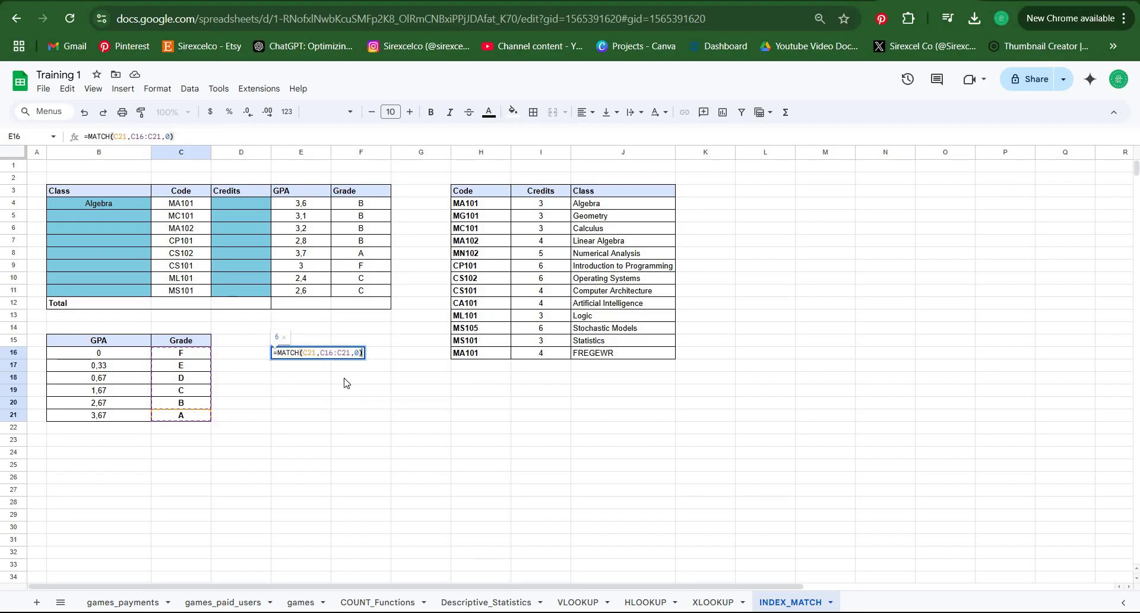
key("Return")
- Compare the MATCH formula in E16 with the grade list C16:C21 and the INDEX formula in B4
left_click(301, 355)
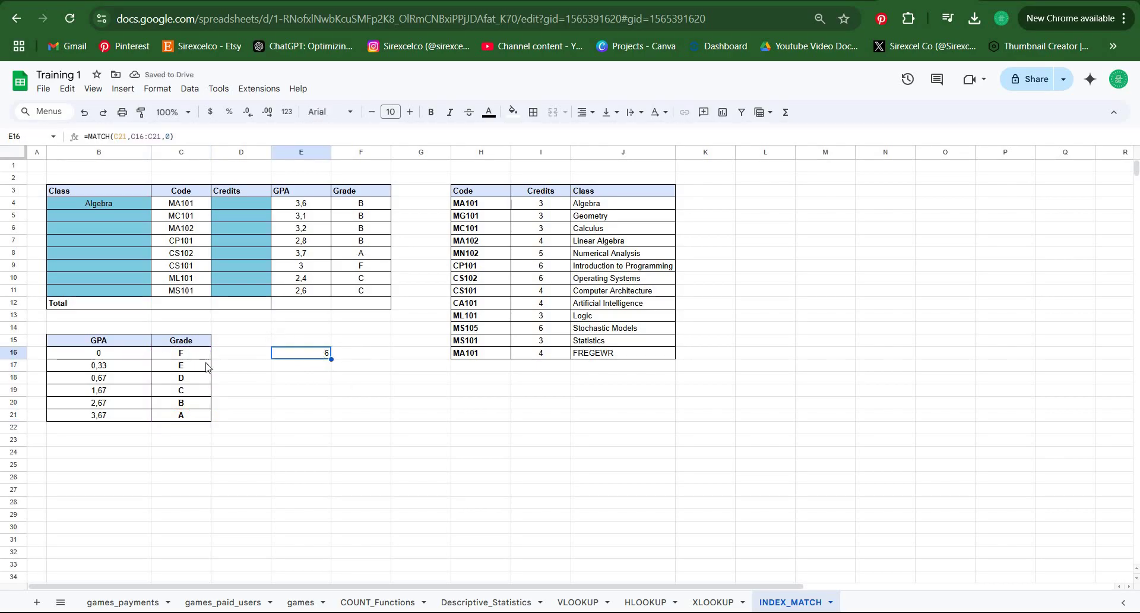
left_click_drag(183, 355, 187, 416)
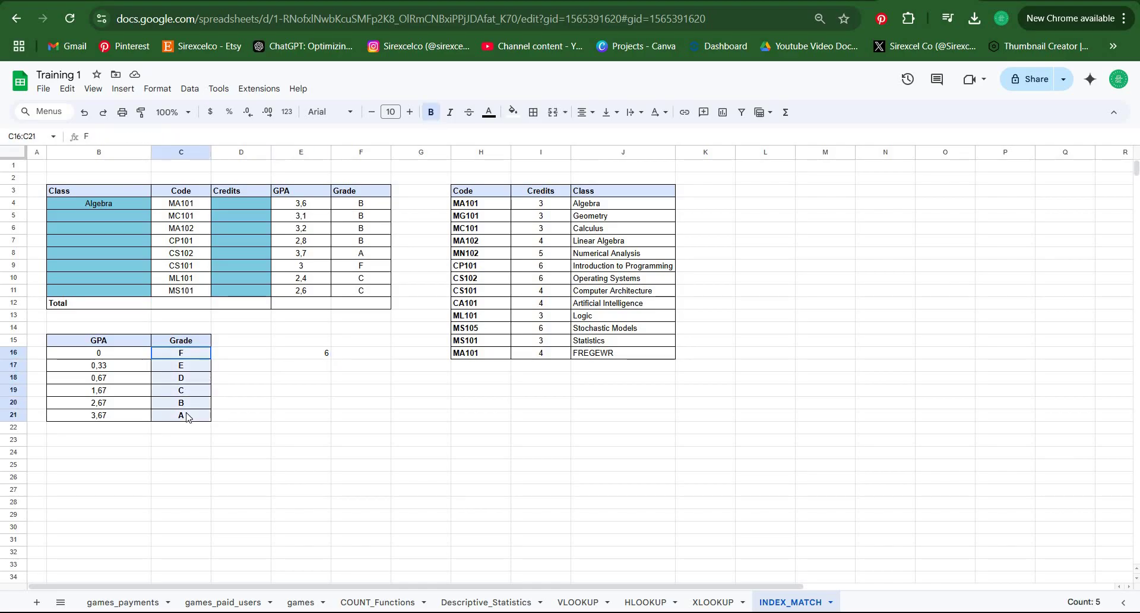
left_click(315, 356)
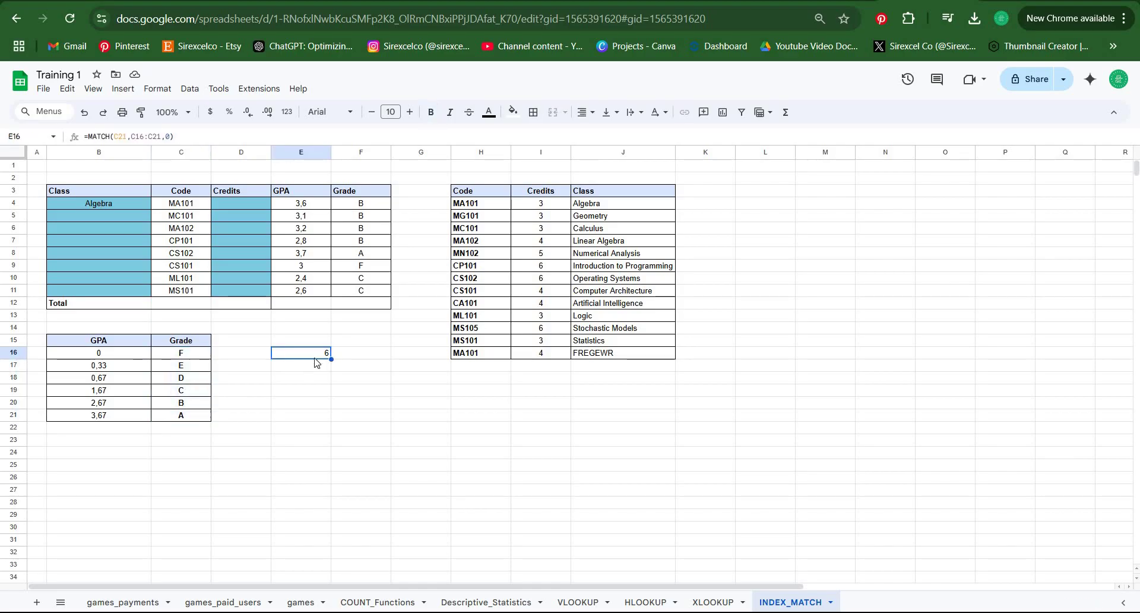
left_click(98, 203)
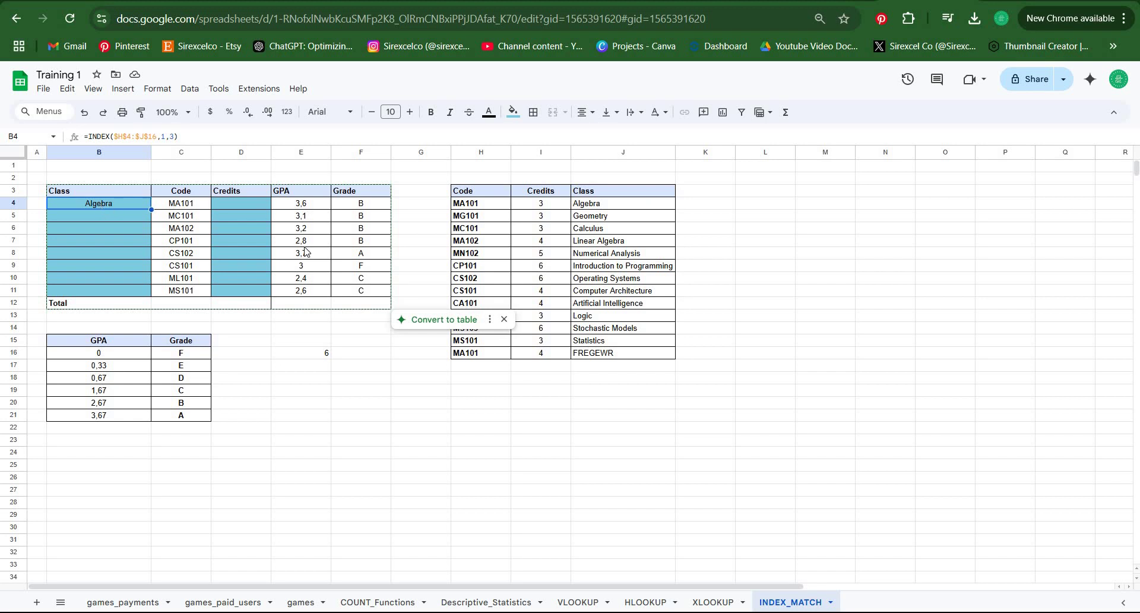
left_click(321, 355)
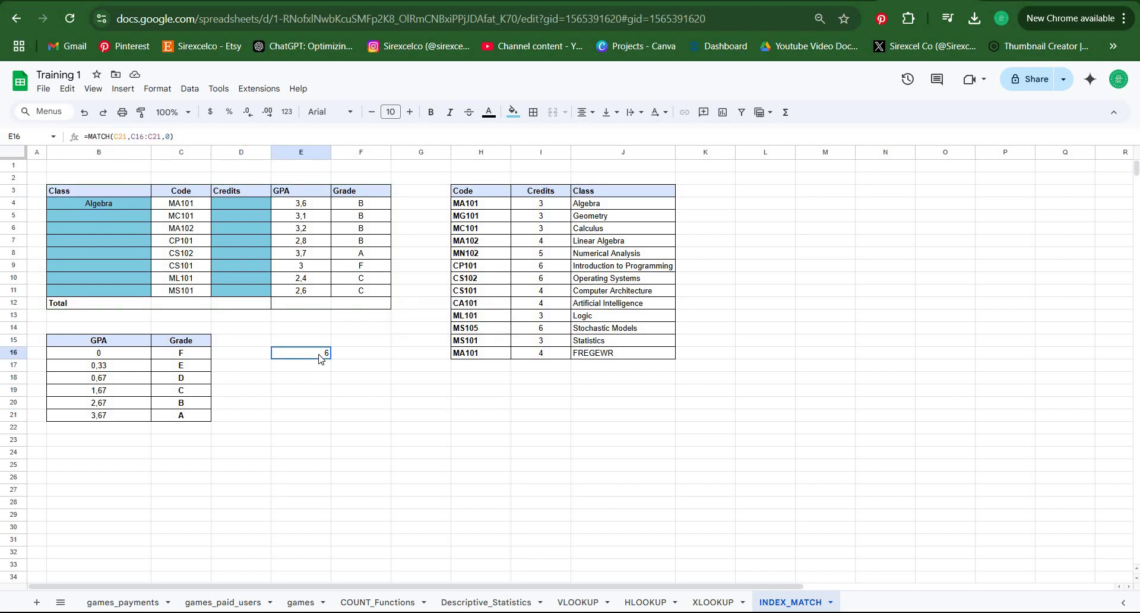
- Replace the formula in B4 with a new INDEX formula whose reference is the absolute range $H$4:$J$16
left_click(116, 201)
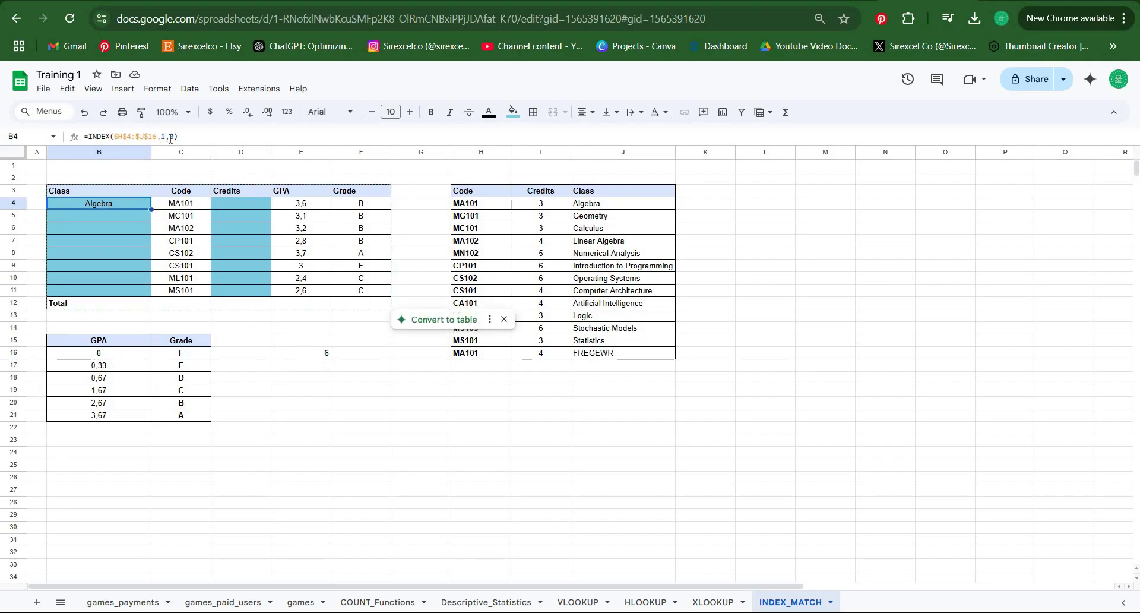
left_click(170, 137)
key("ctrl+a")
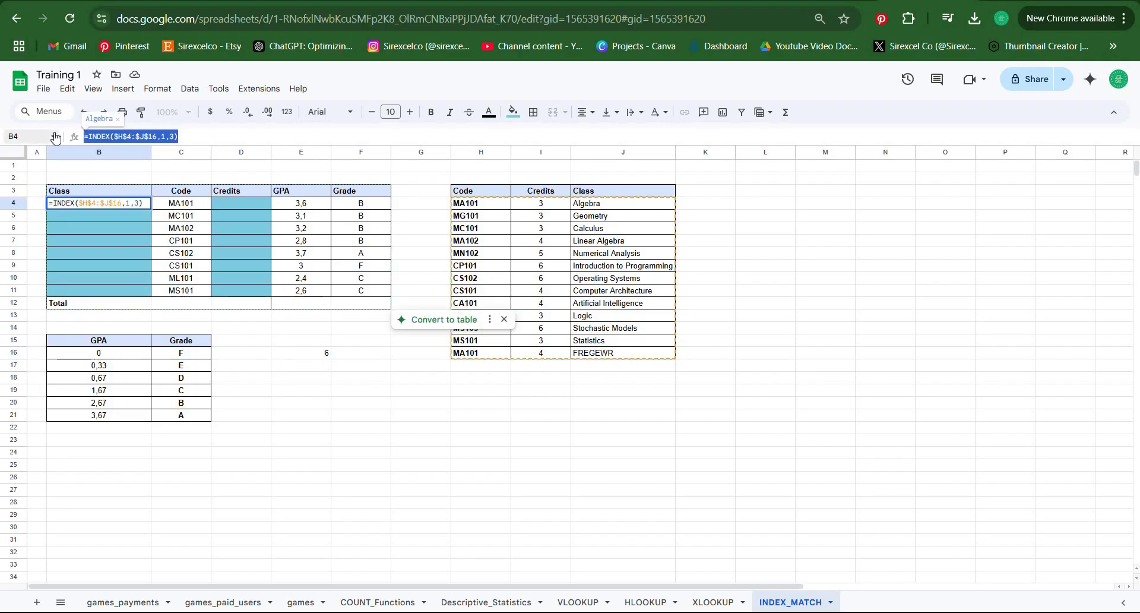
key("BackSpace")
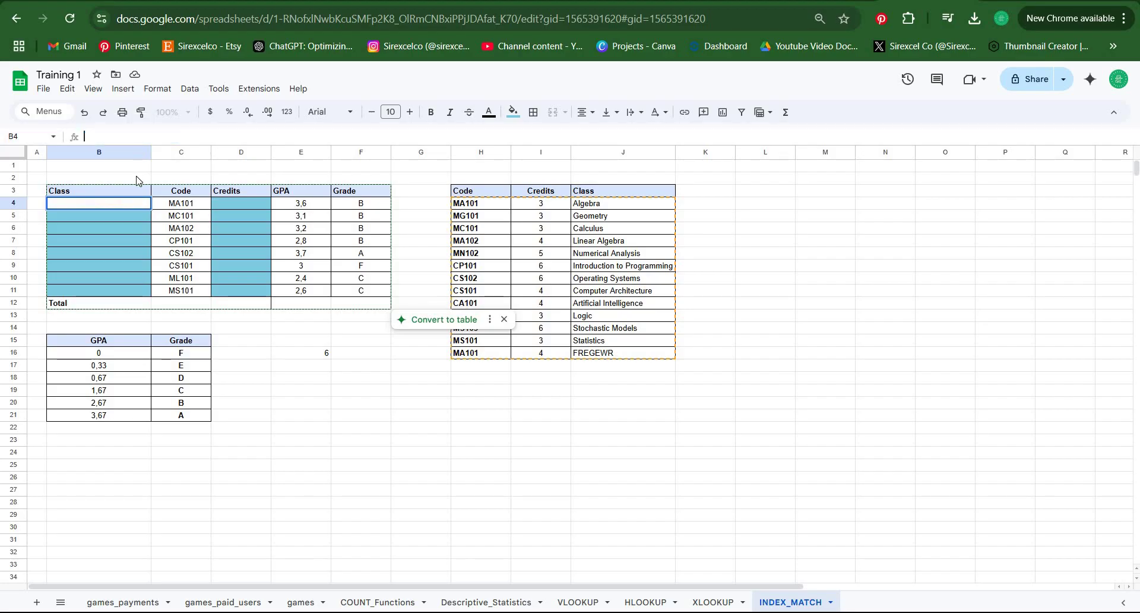
type("=INDEX(")
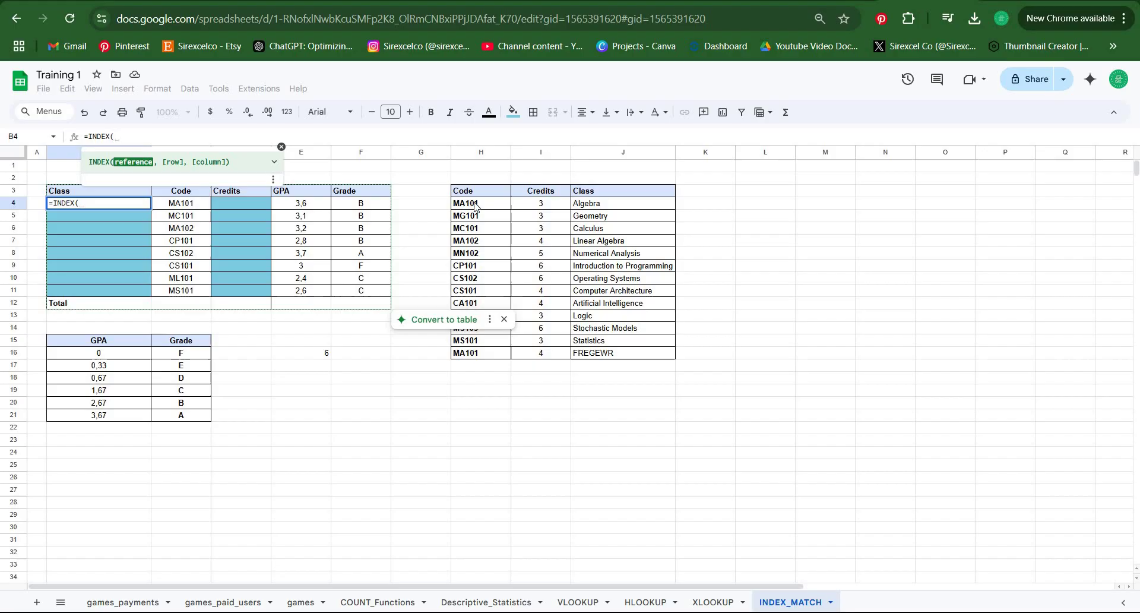
left_click_drag(478, 203, 478, 240)
left_click_drag(602, 354, 602, 354)
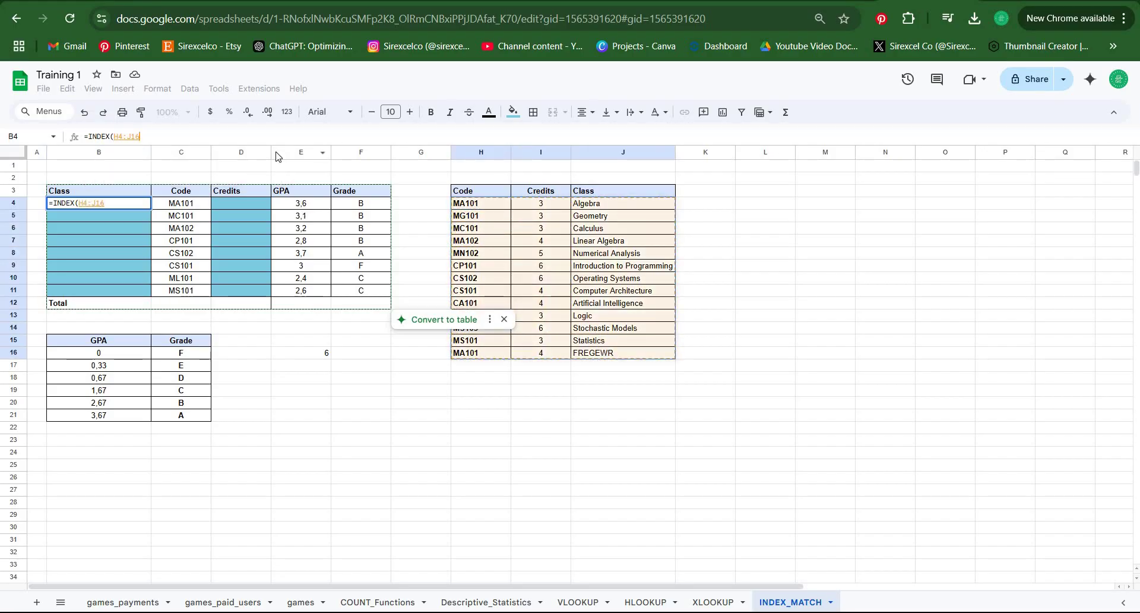
key("F4")
type(",")
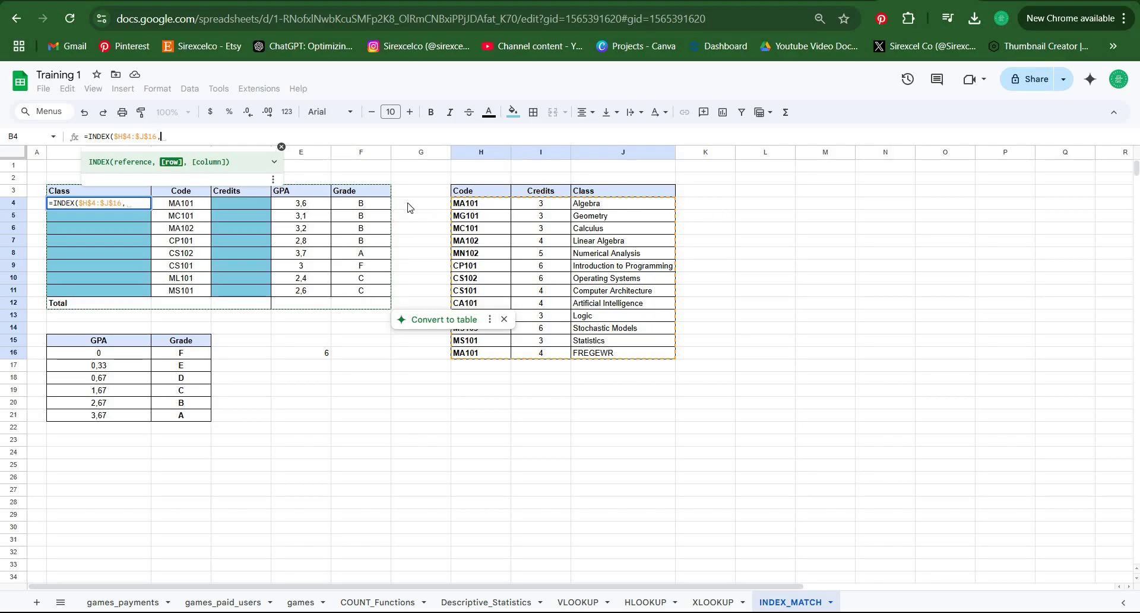
- Add MATCH(C4,$H$4:$H$16,0) as the row argument of the INDEX formula in B4
type("MATCH(")
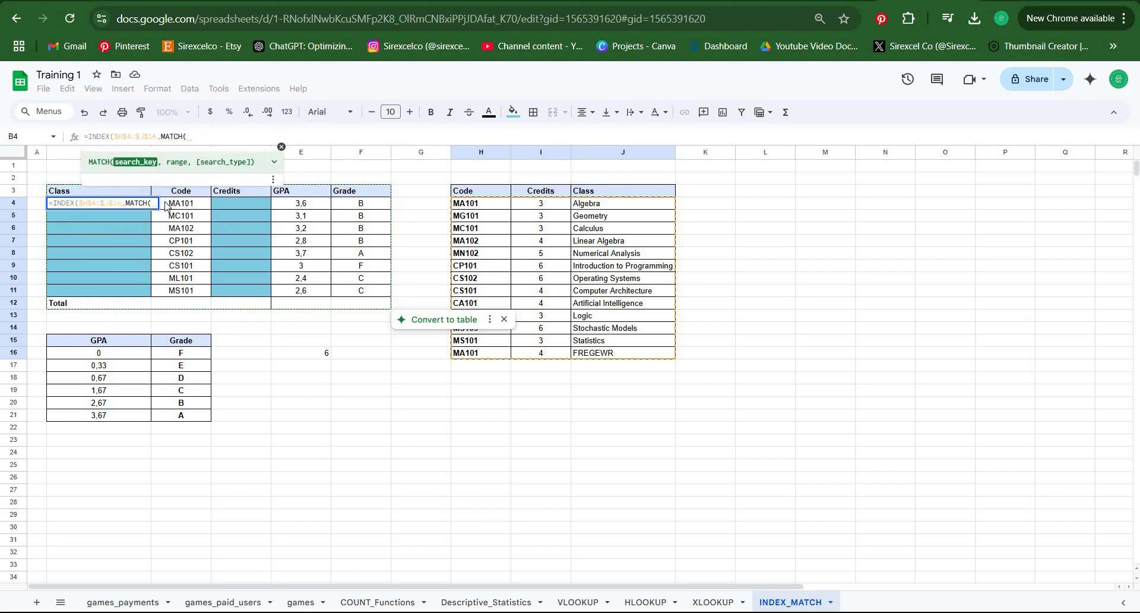
left_click(179, 205)
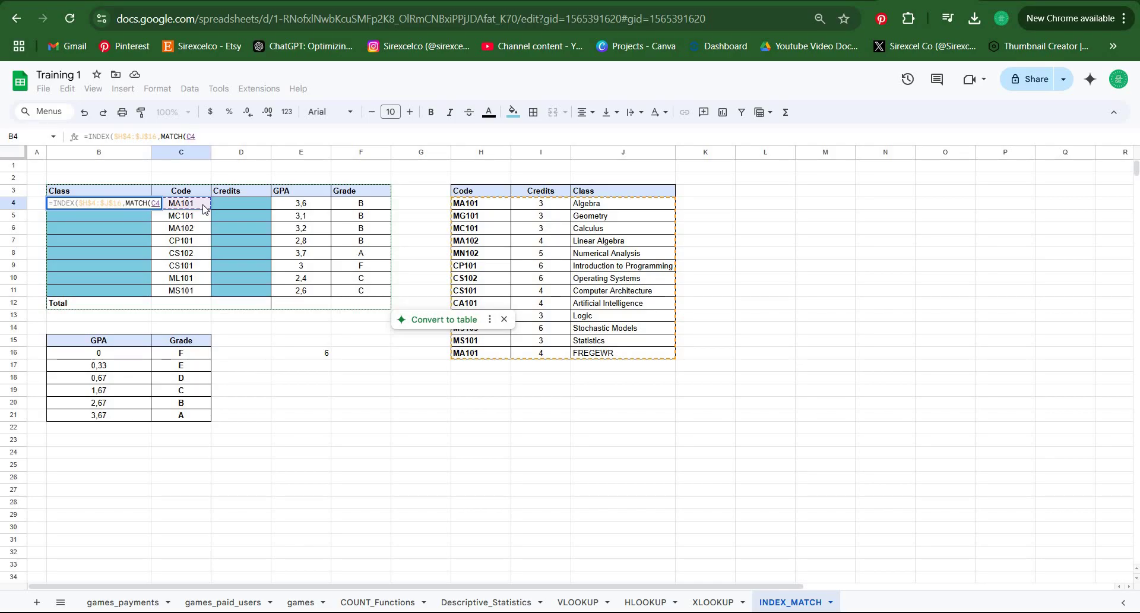
type(",")
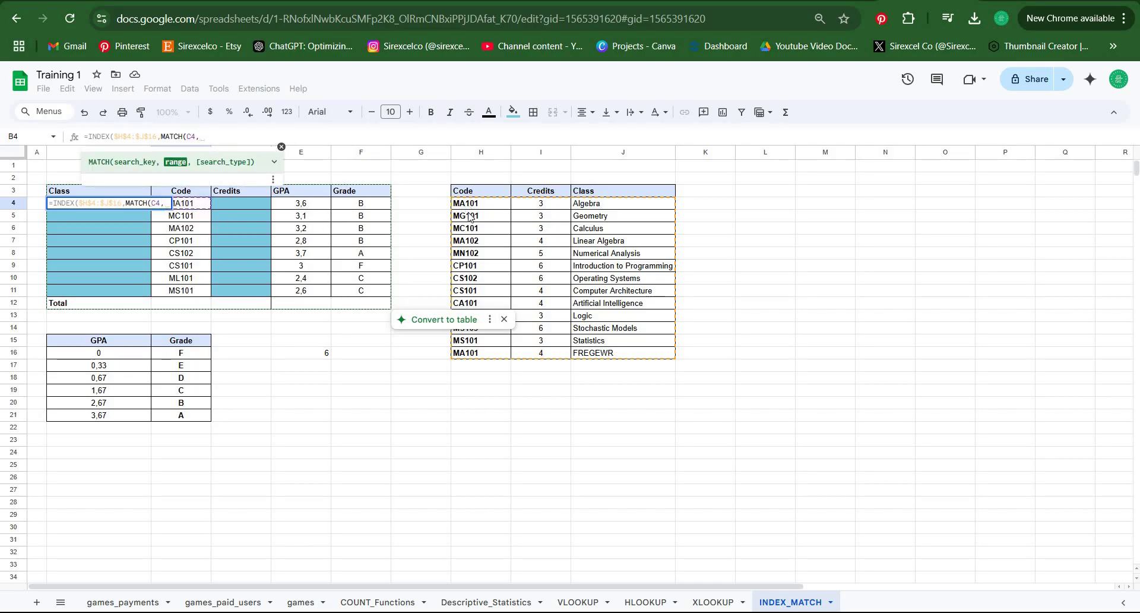
left_click_drag(464, 206, 470, 354)
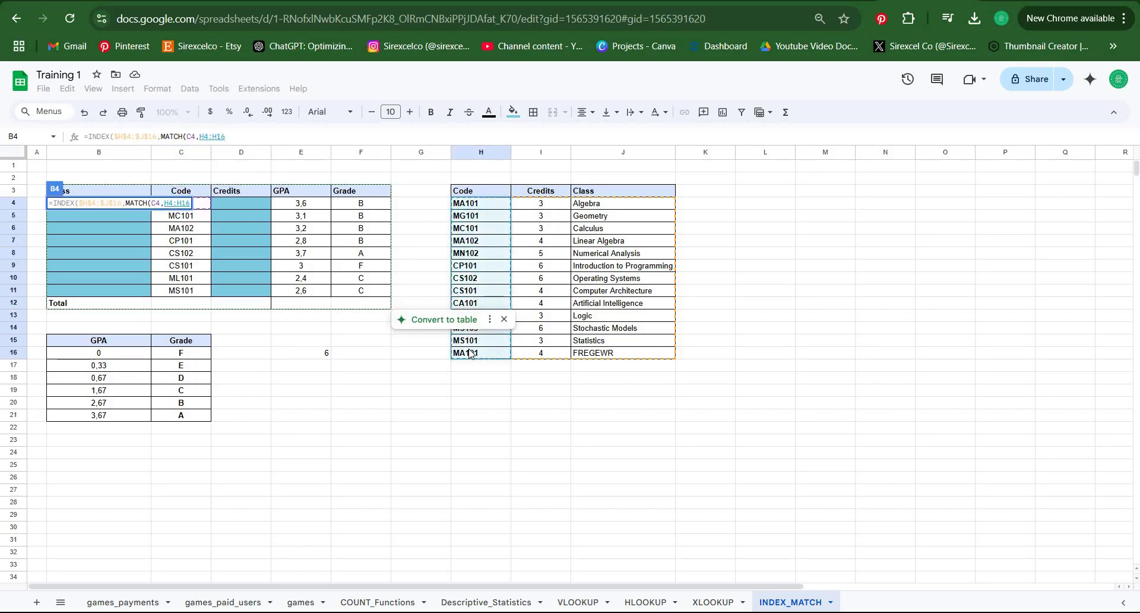
key("F4")
type(",")
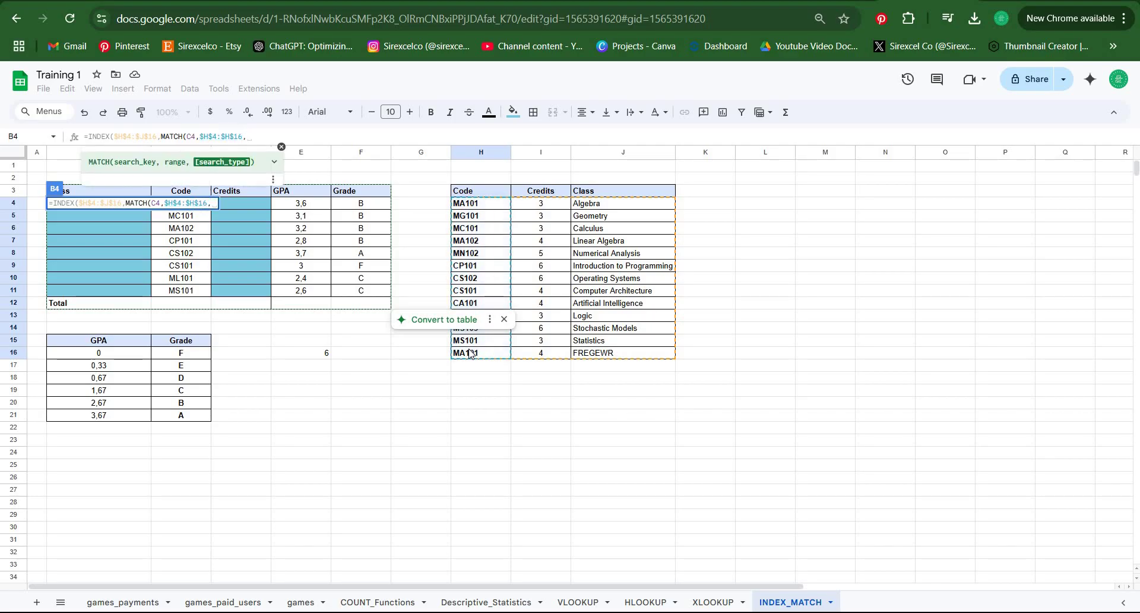
type("0")
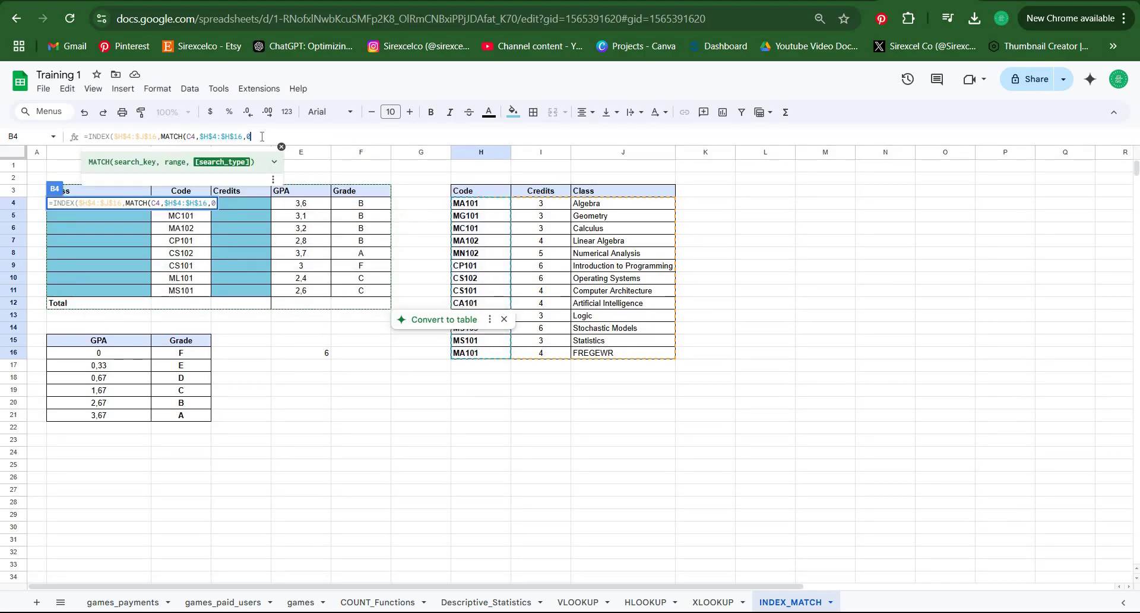
type(")")
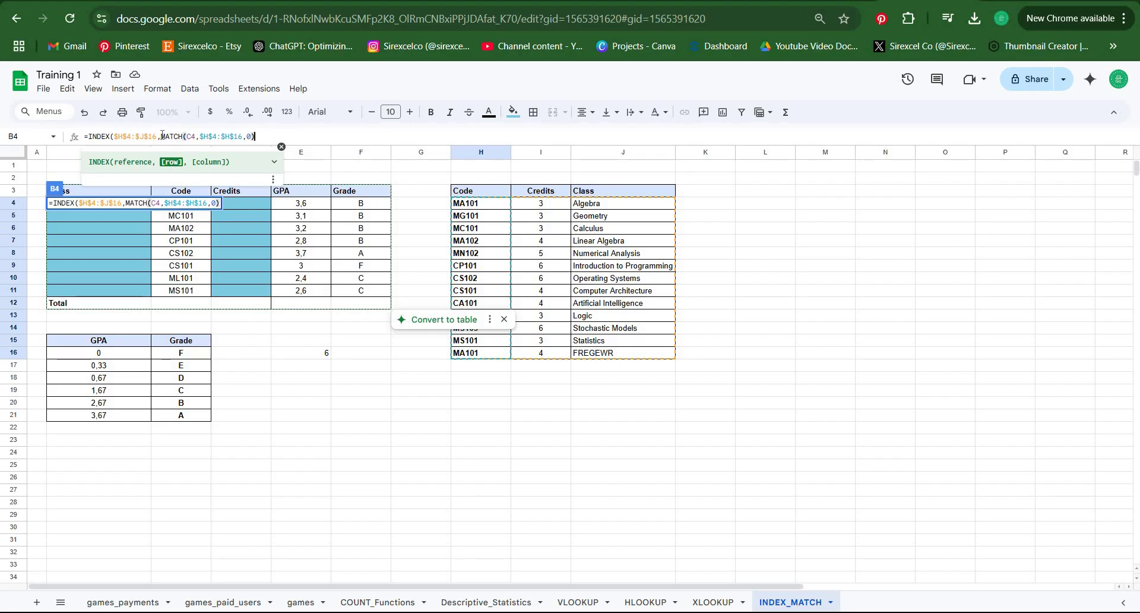
left_click_drag(162, 135, 249, 130)
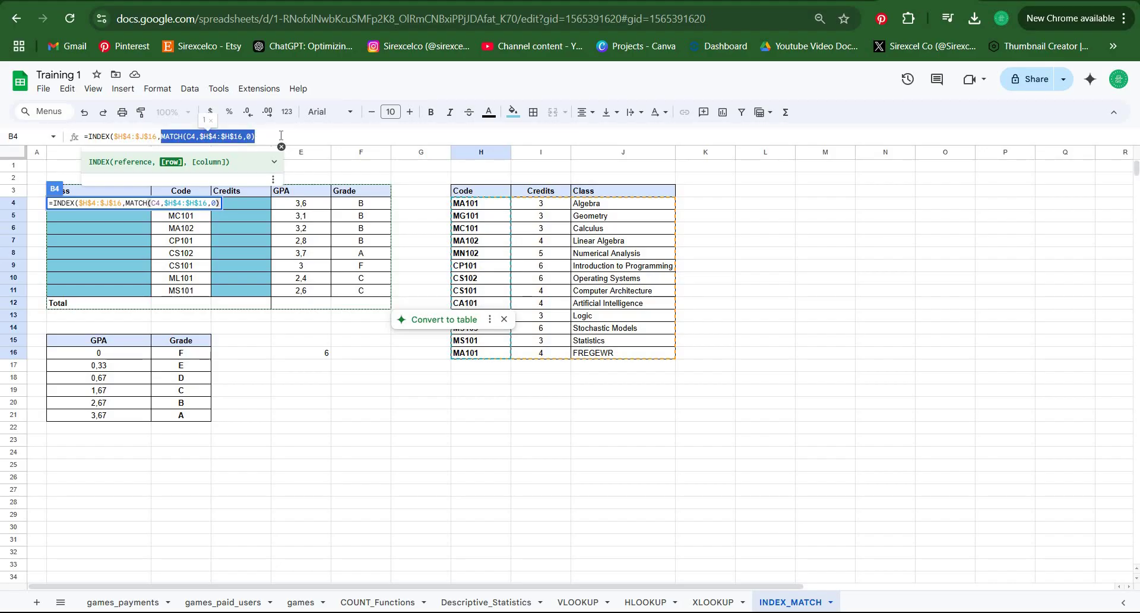
left_click(266, 134)
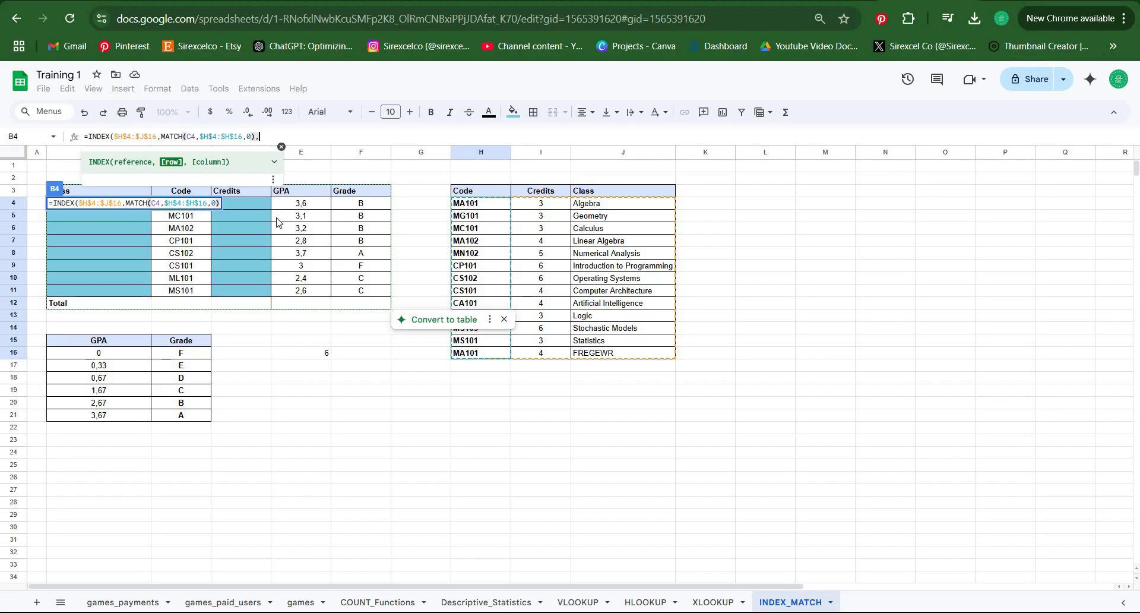
- Add MATCH(B3,$H$3:$J$3,0) as the INDEX column argument in B4 and complete the formula
type(",")
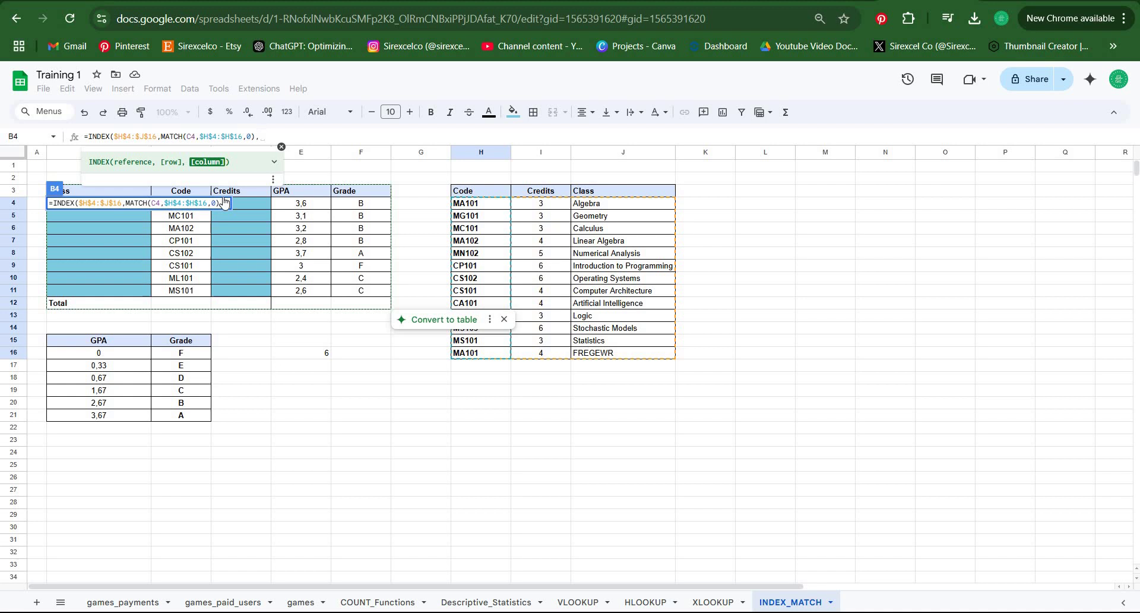
type("MATCH(")
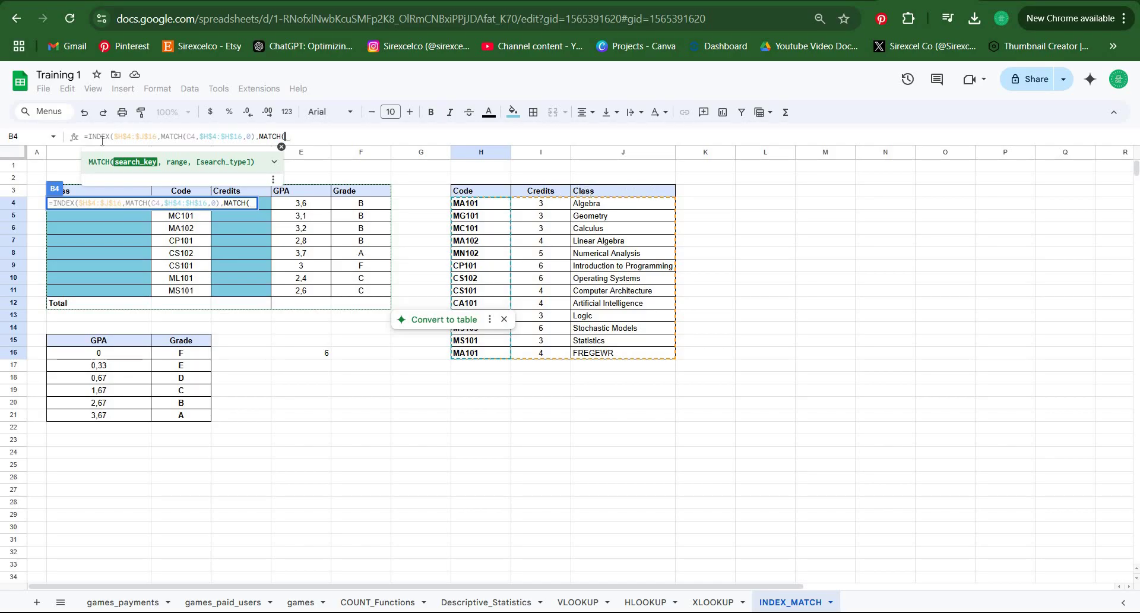
left_click(71, 195)
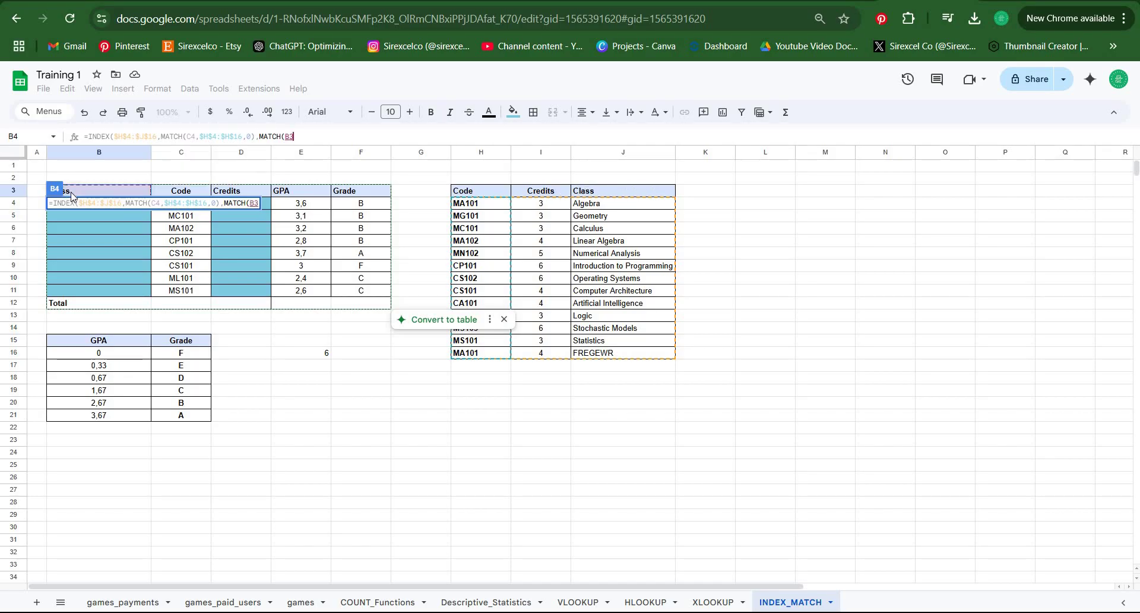
type(",")
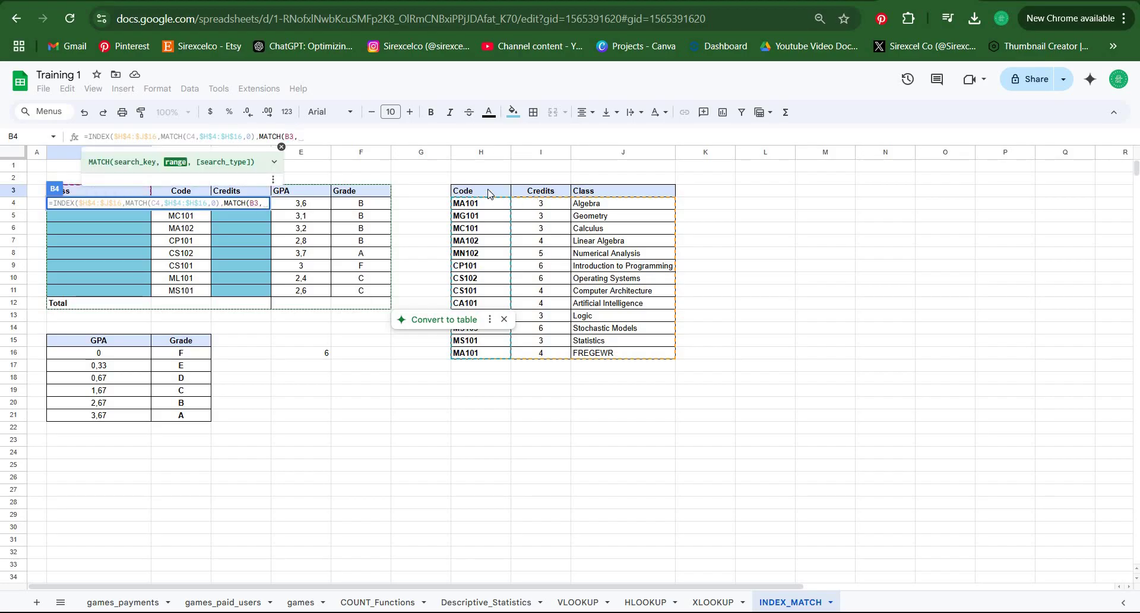
left_click_drag(587, 196, 478, 195)
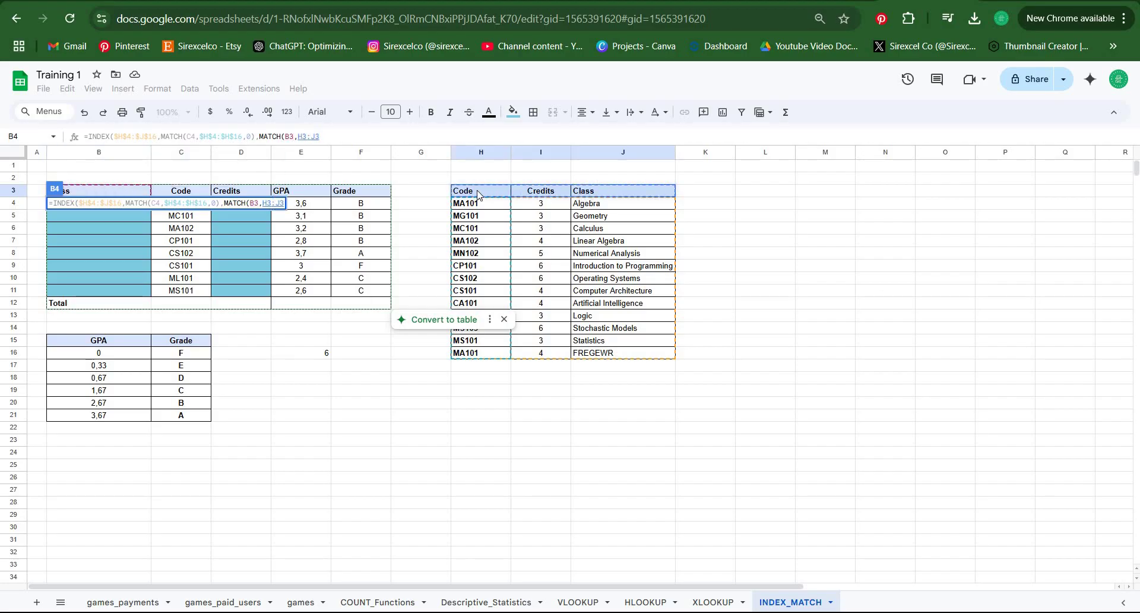
key("F4")
type(",")
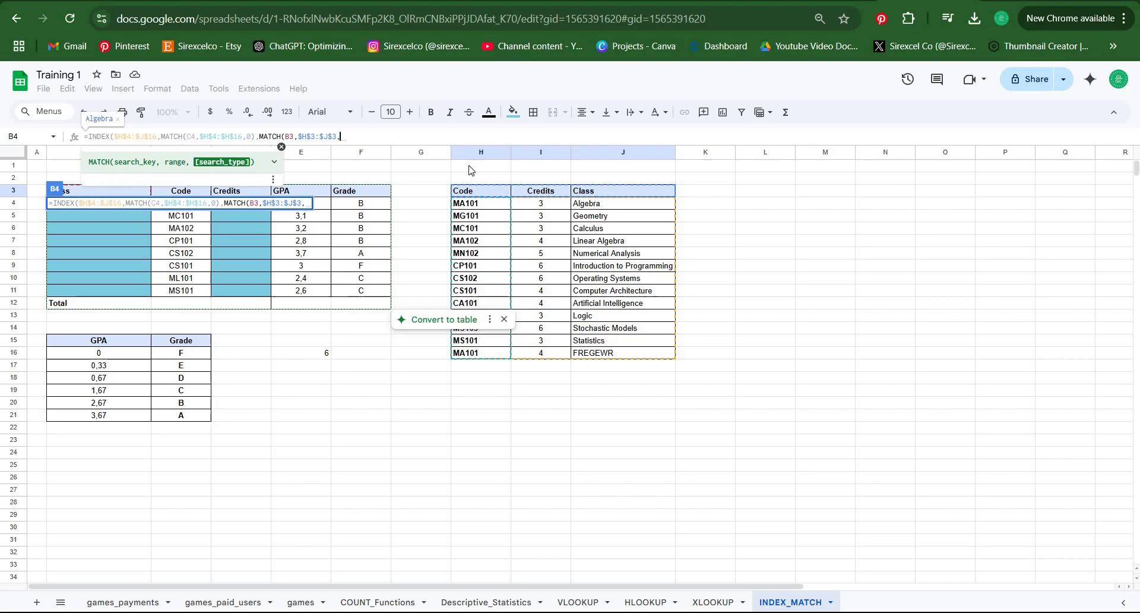
type("0")
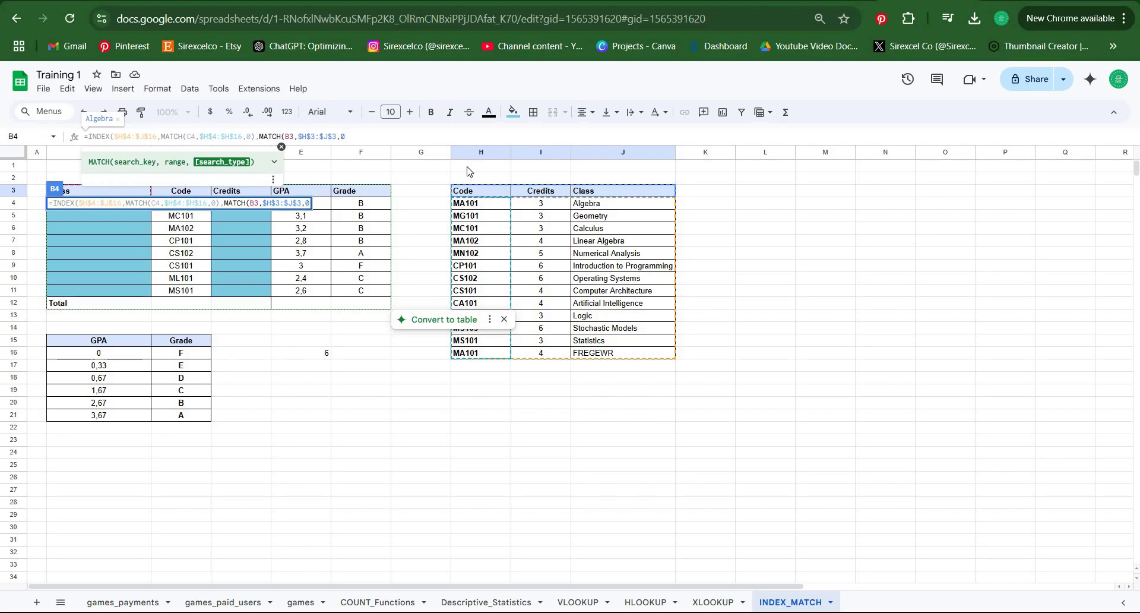
type(")")
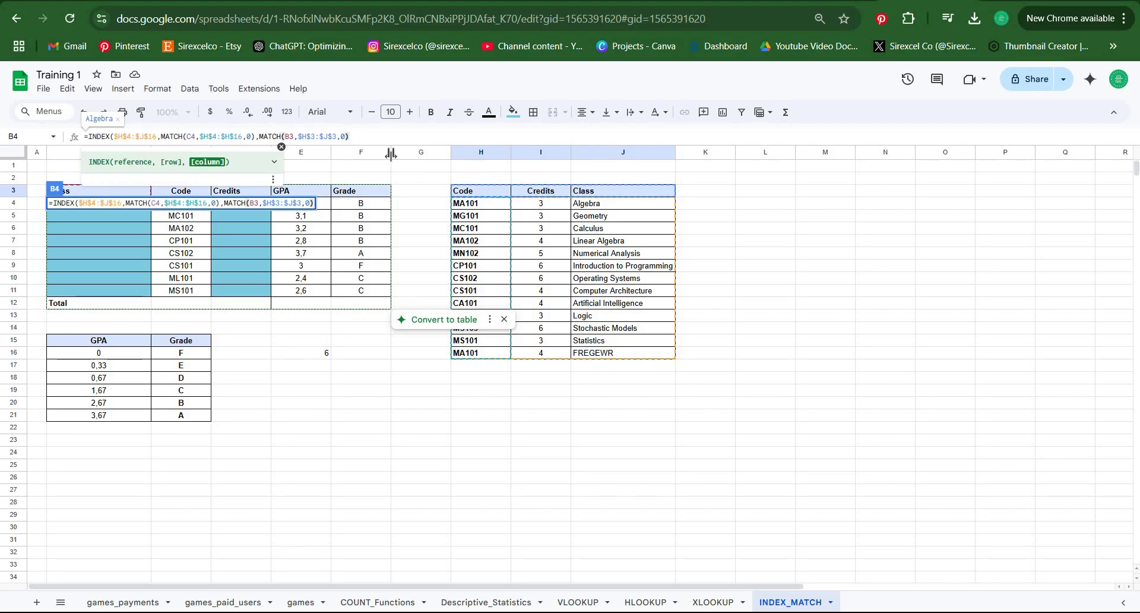
type(")")
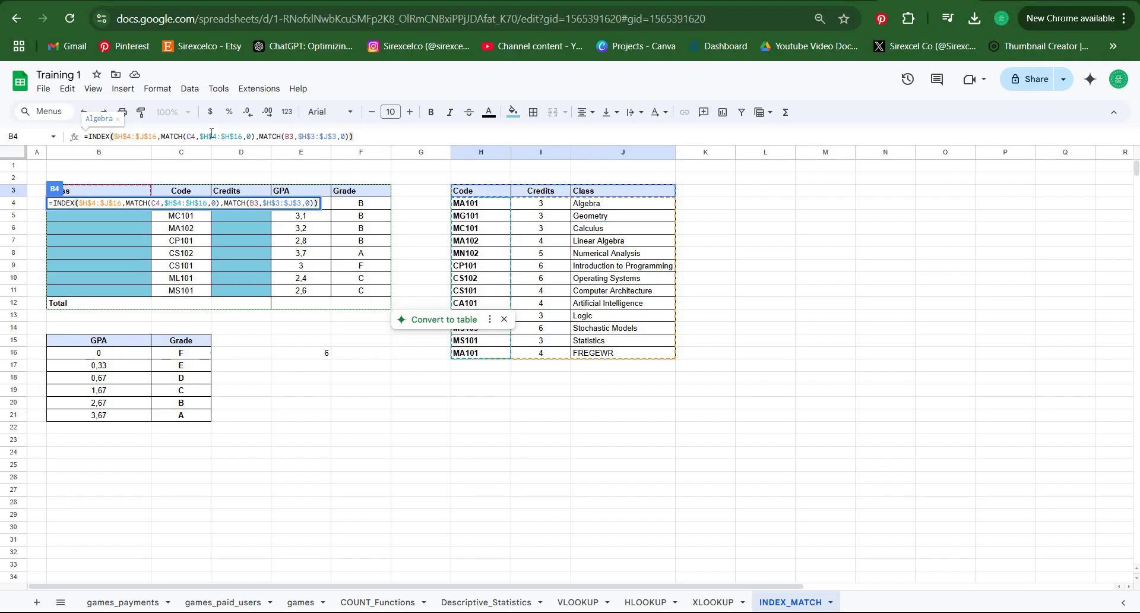
key("Return")
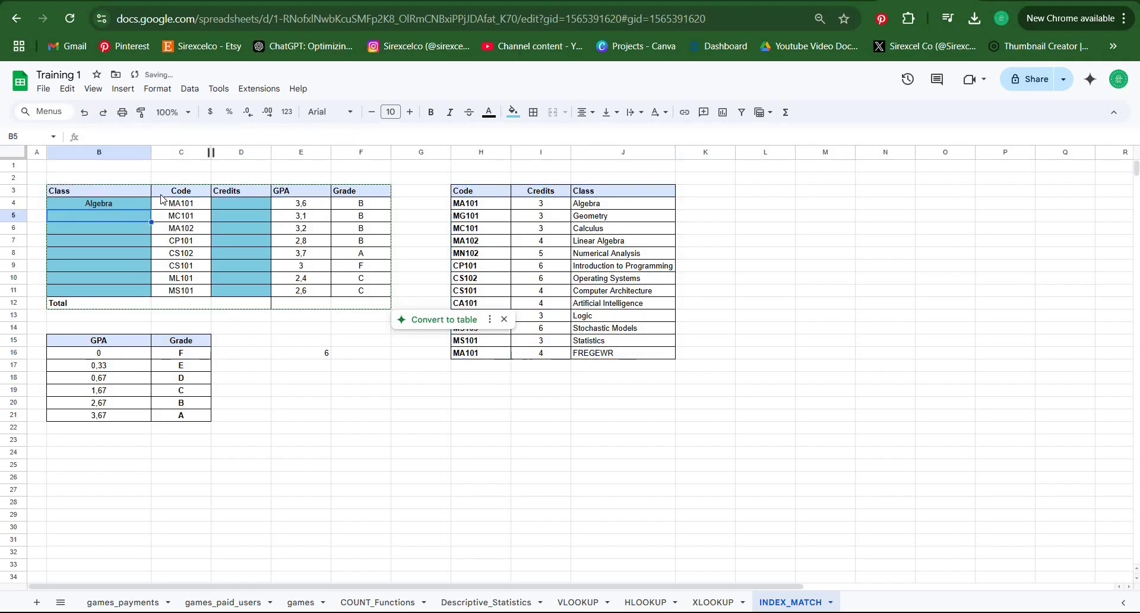
- Lock only the column of the code reference in B4's first MATCH, so that it reads $C4
left_click(138, 203)
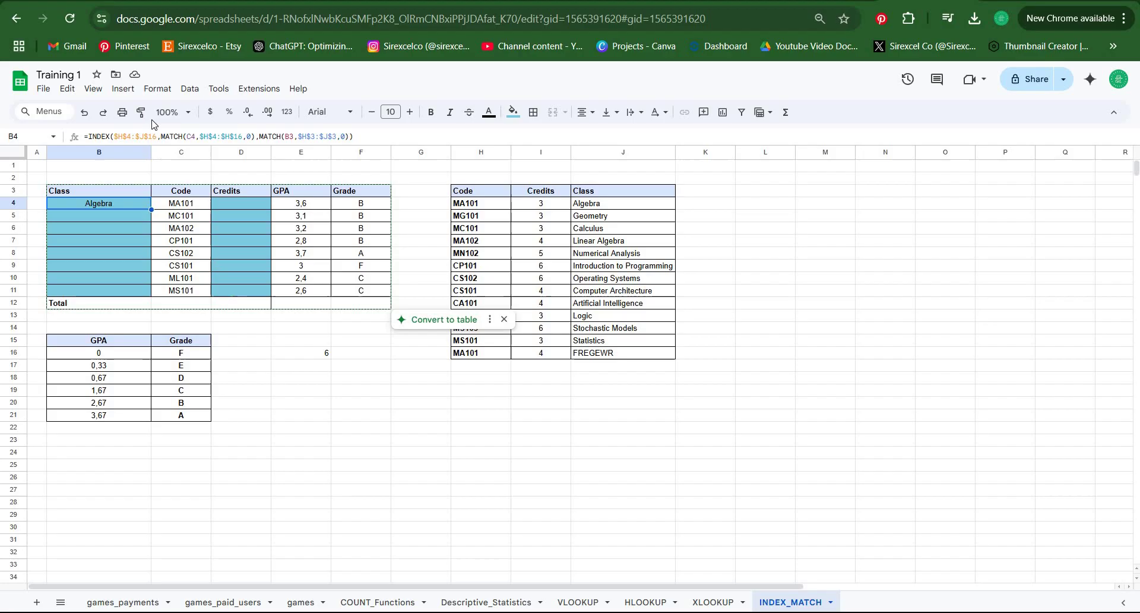
left_click(186, 205)
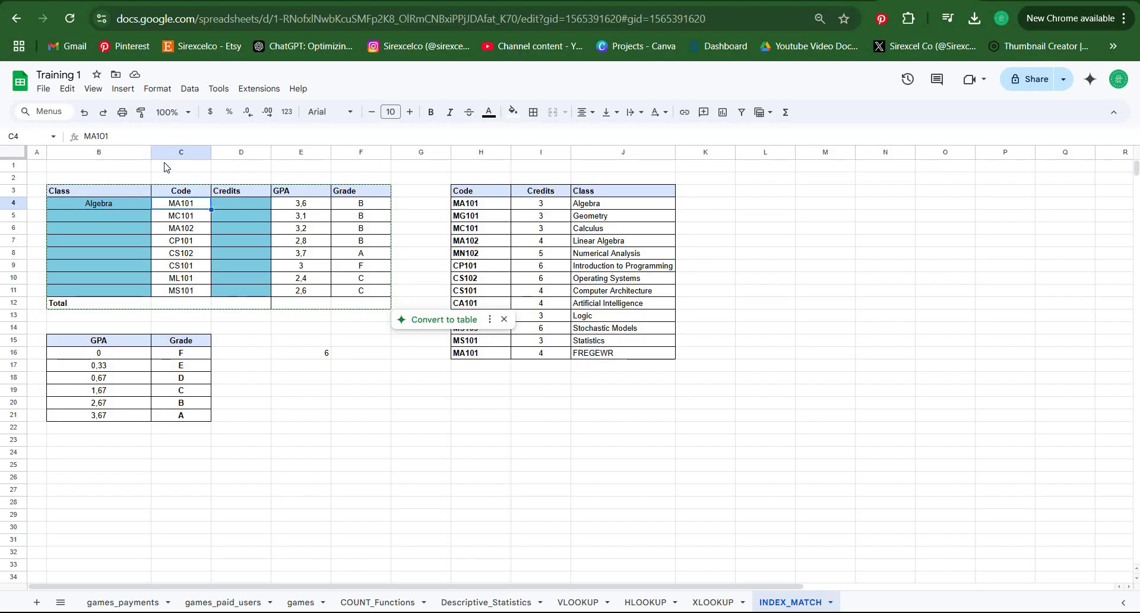
left_click(119, 203)
left_click(190, 136)
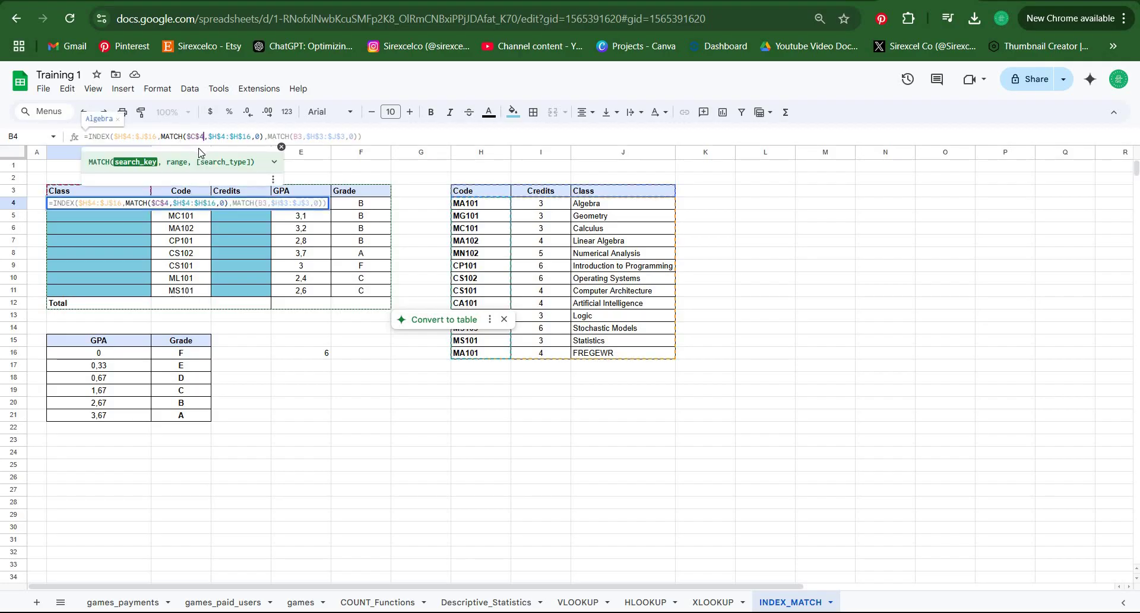
type("$")
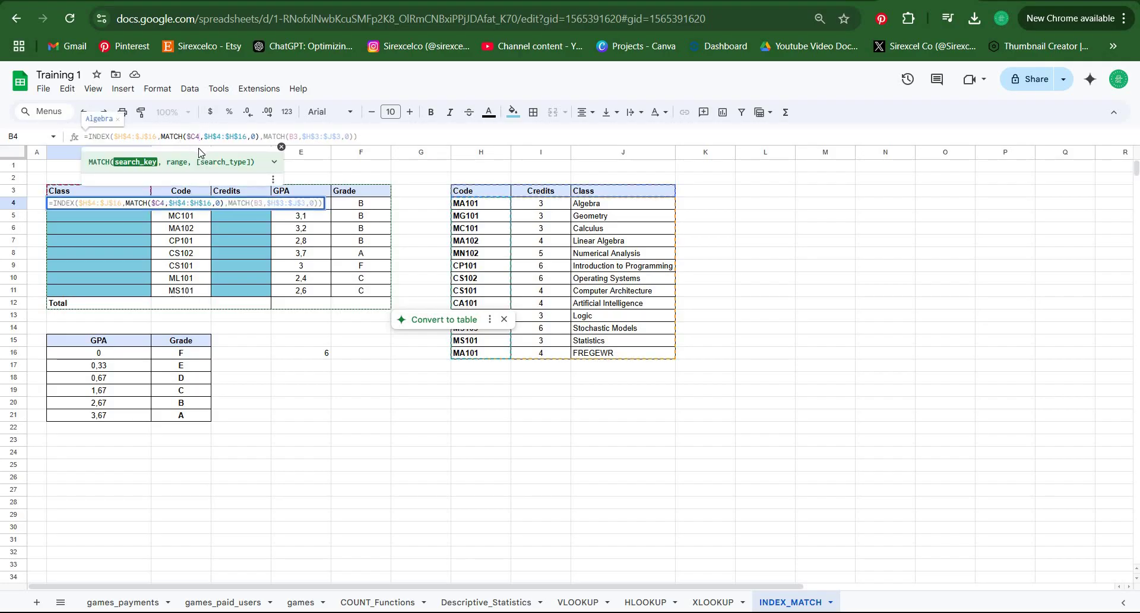
key("Return")
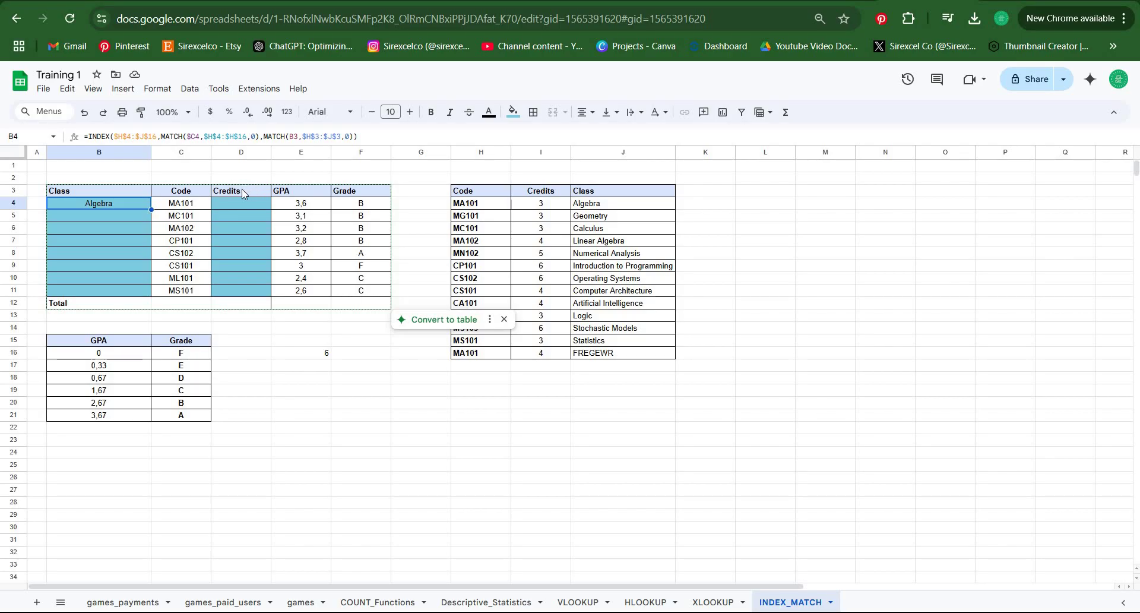
- Lock only the row of the header reference in B4's second MATCH, so that it reads B$3
left_click(293, 137)
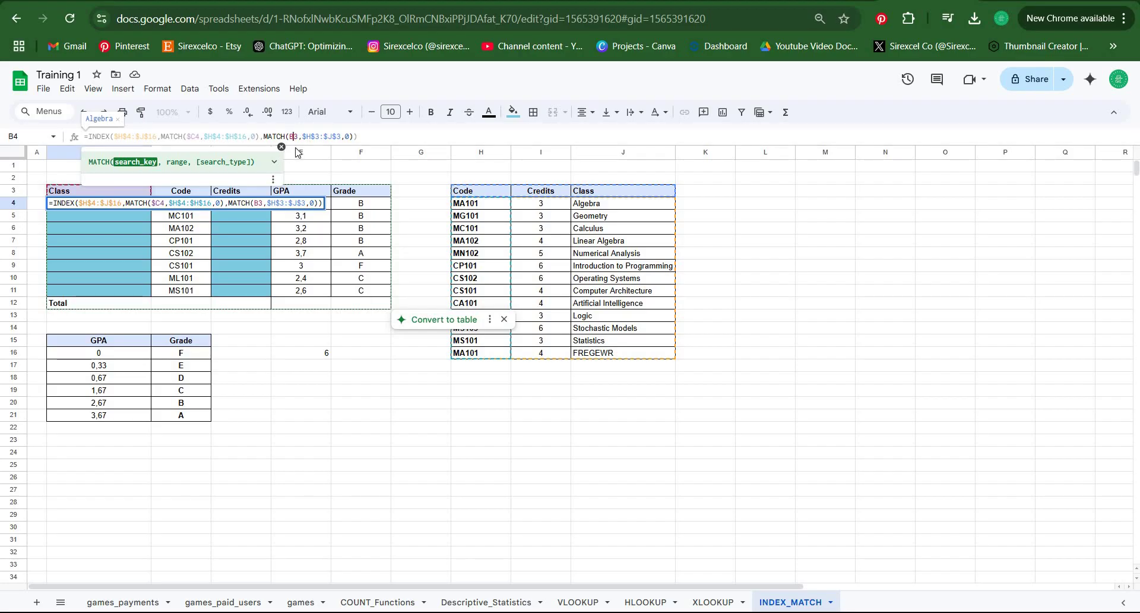
key("F4")
key("F4")
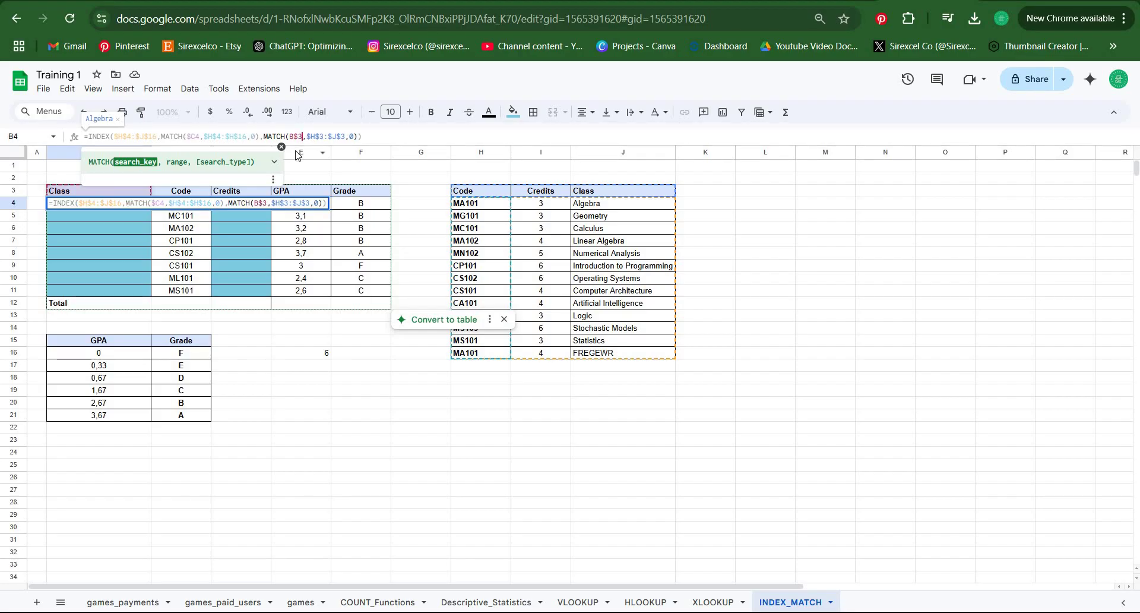
key("Return")
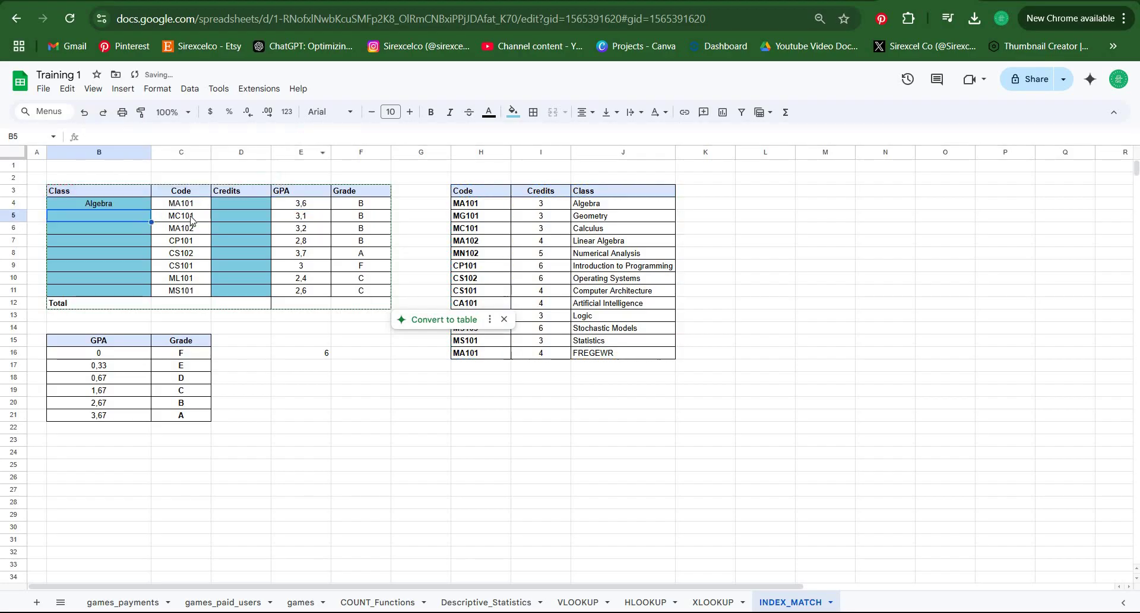
- Fill the Class column B4:B11 with the B4 lookup formula, pasting the formula only
left_click(120, 202)
key("shift+Down")
key("shift+Down")
key("shift+Down")
key("shift+Down")
key("shift+Down")
key("shift+Down")
key("shift+Down")
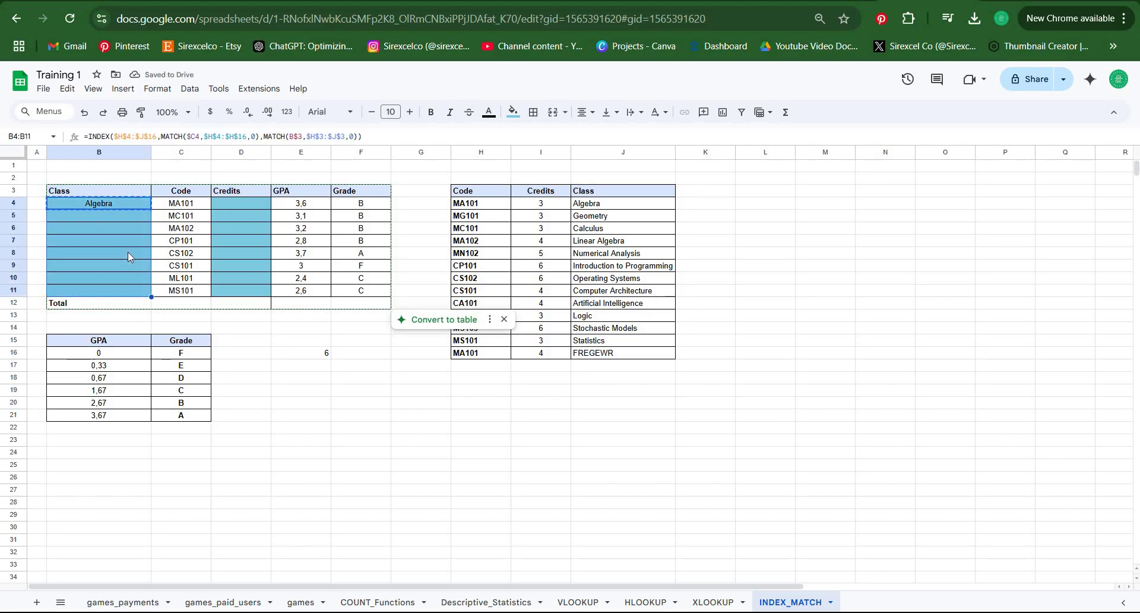
right_click(127, 251)
mouse_move(225, 282)
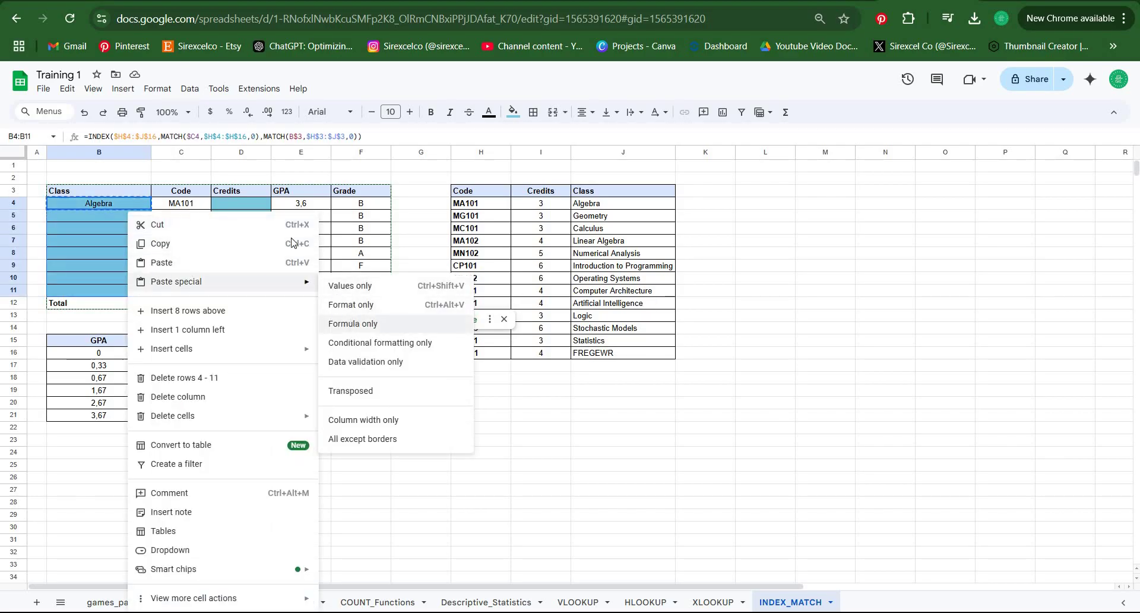
left_click(352, 323)
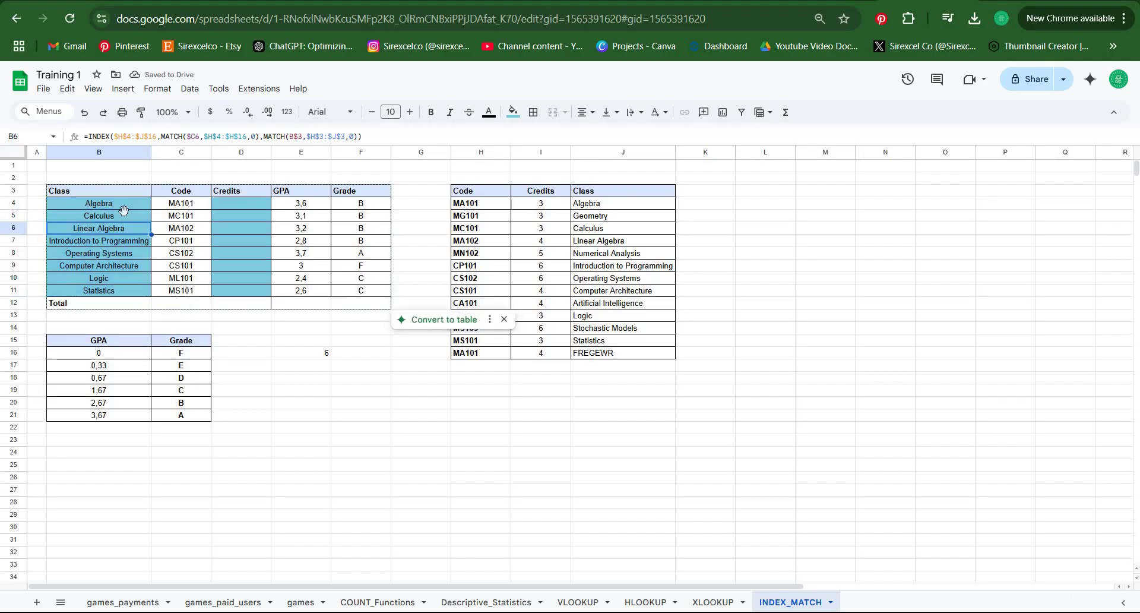
- Copy the Class column's lookup formulas into the Credits column D4:D11, pasting the formula only
left_click(253, 202)
right_click(253, 201)
mouse_move(358, 221)
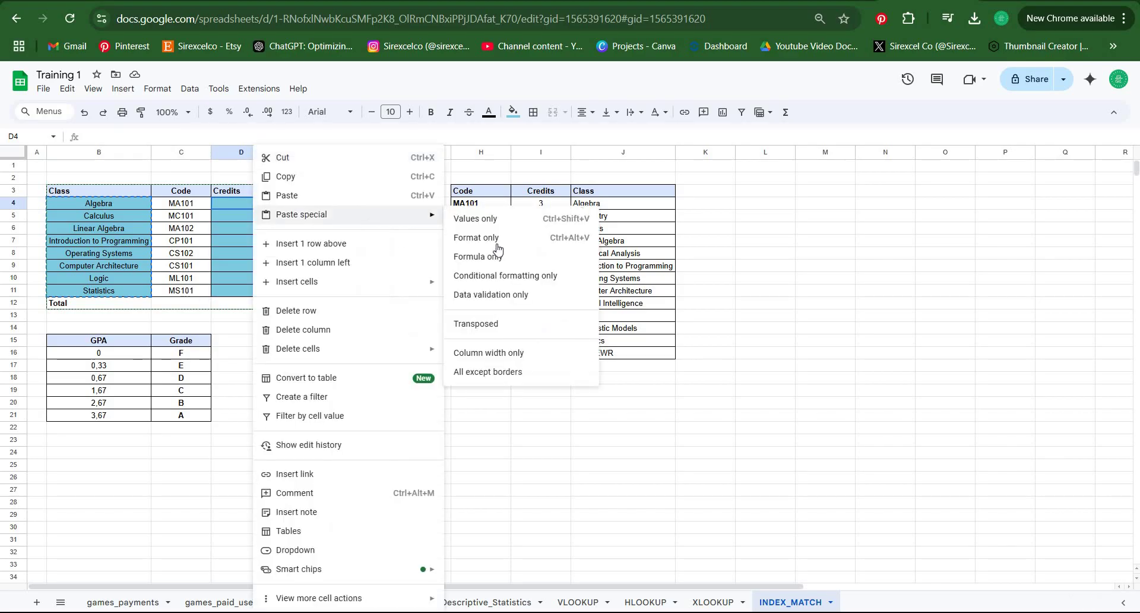
left_click(497, 255)
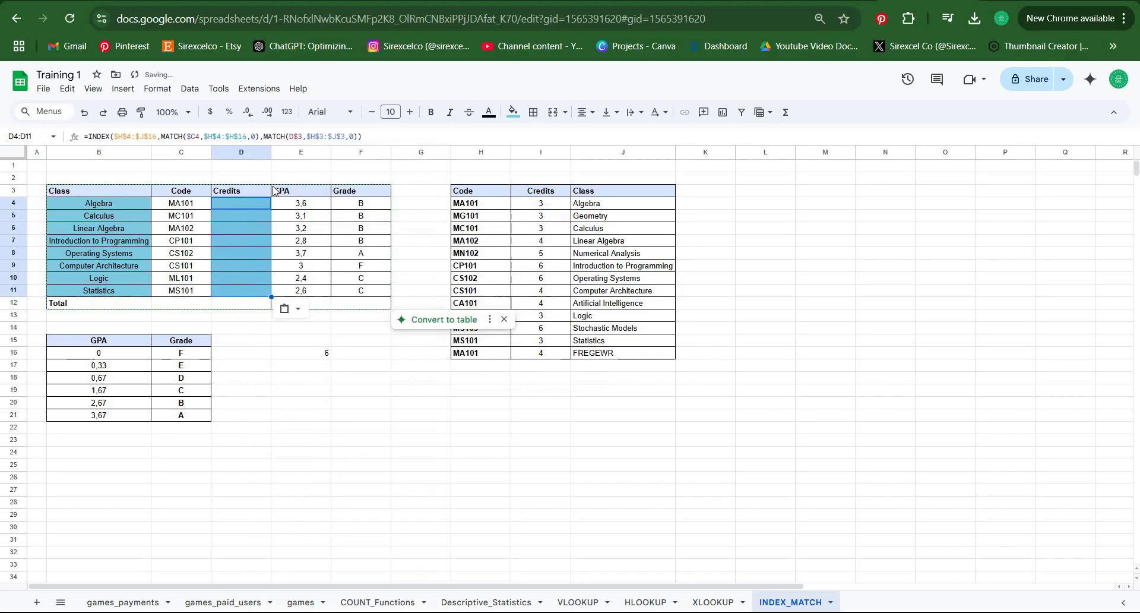
left_click(236, 221)
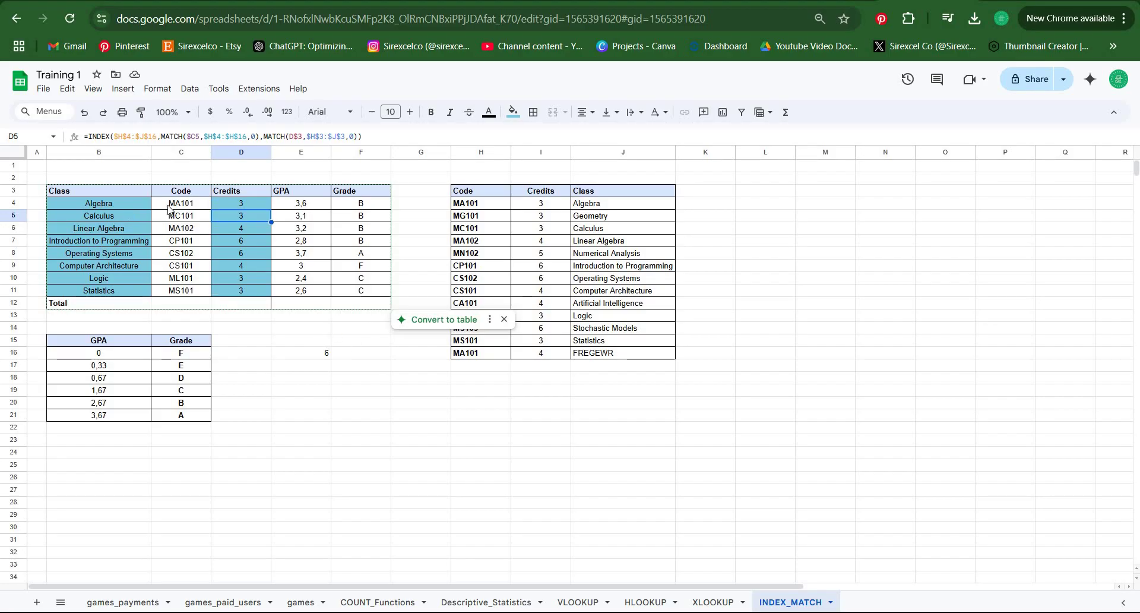
- Copy the Code header and first code from C3:C4 to F20:F21
left_click_drag(188, 194, 192, 204)
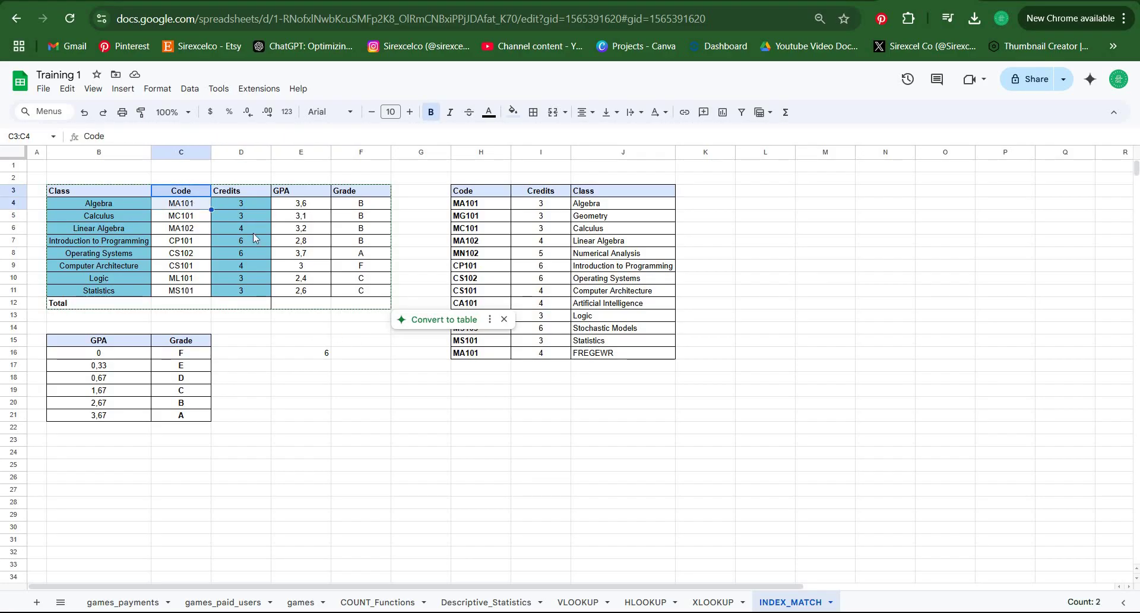
key("ctrl+c")
left_click(359, 402)
key("ctrl+v")
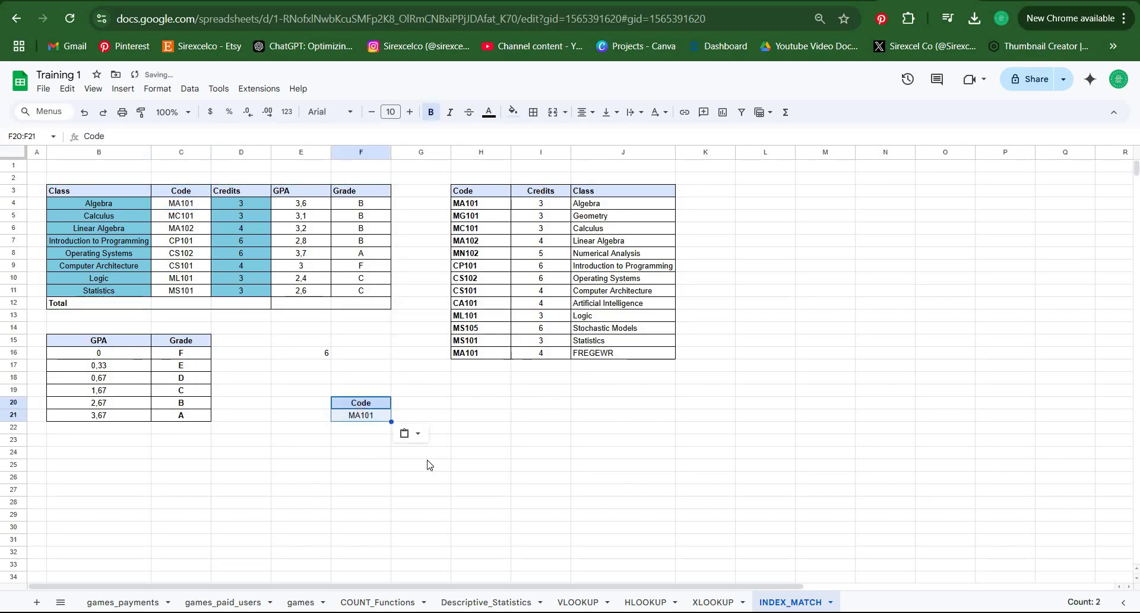
- Add a data validation rule to F21 with the criterion Dropdown (from a range)
left_click(359, 416)
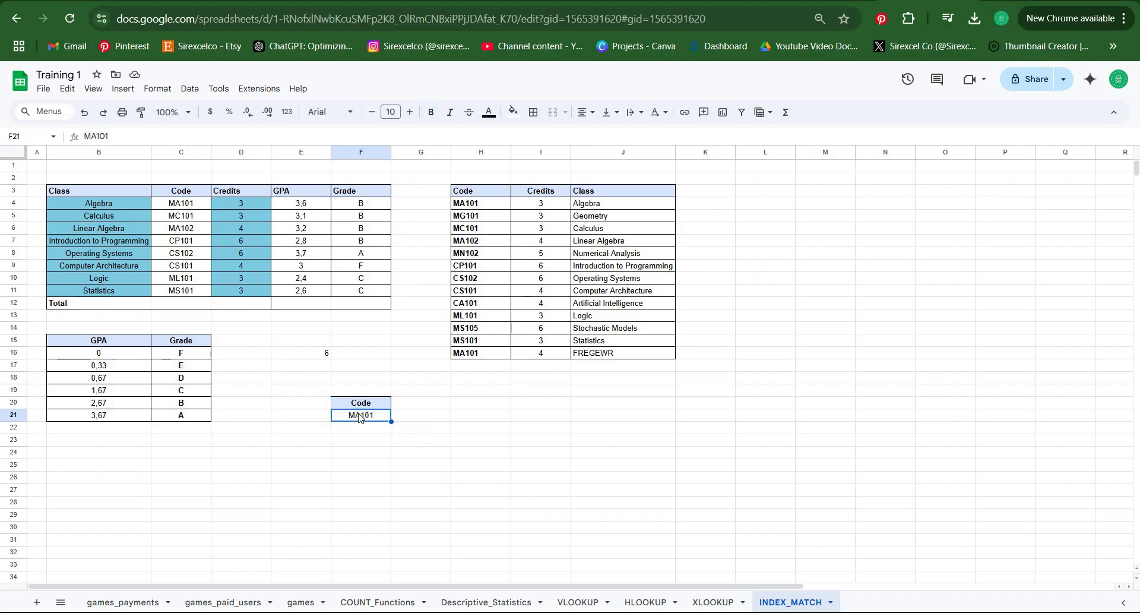
left_click(189, 89)
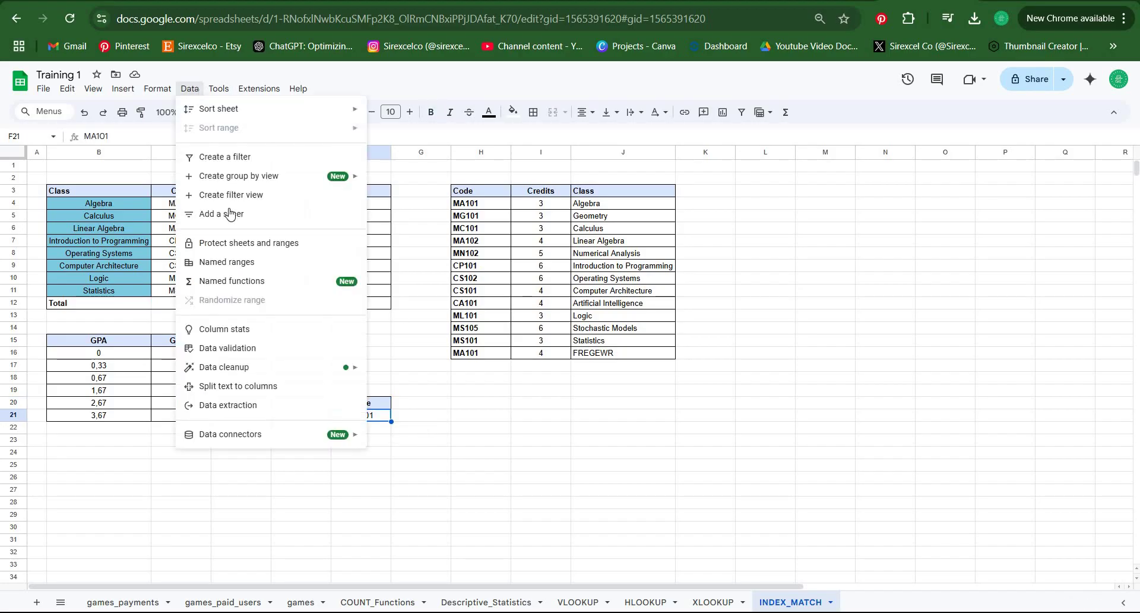
left_click(229, 348)
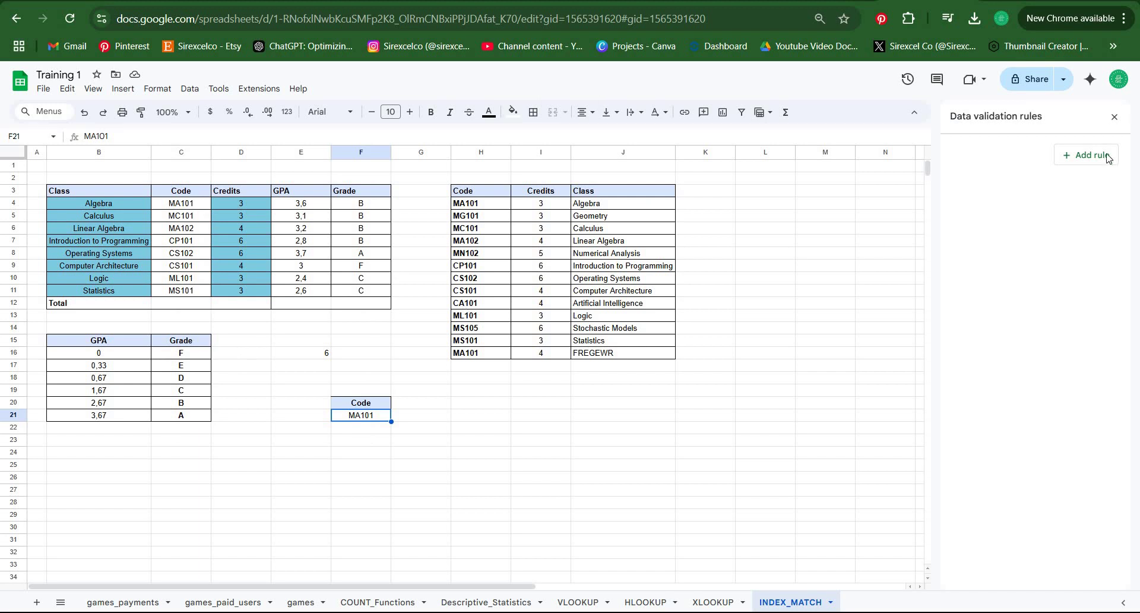
left_click(1107, 158)
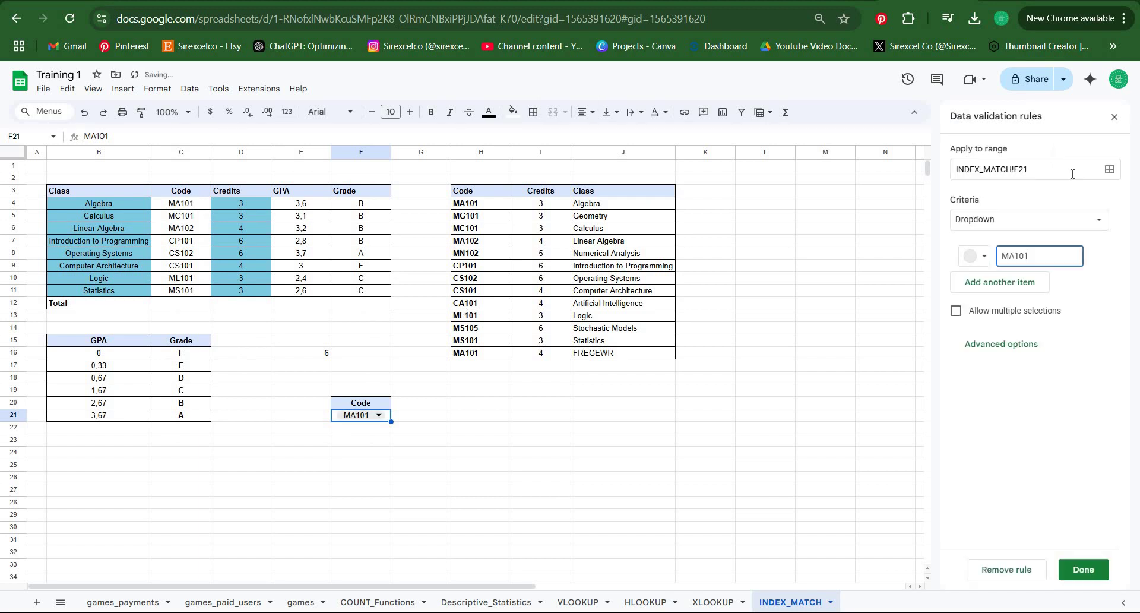
left_click(1013, 221)
left_click(1025, 239)
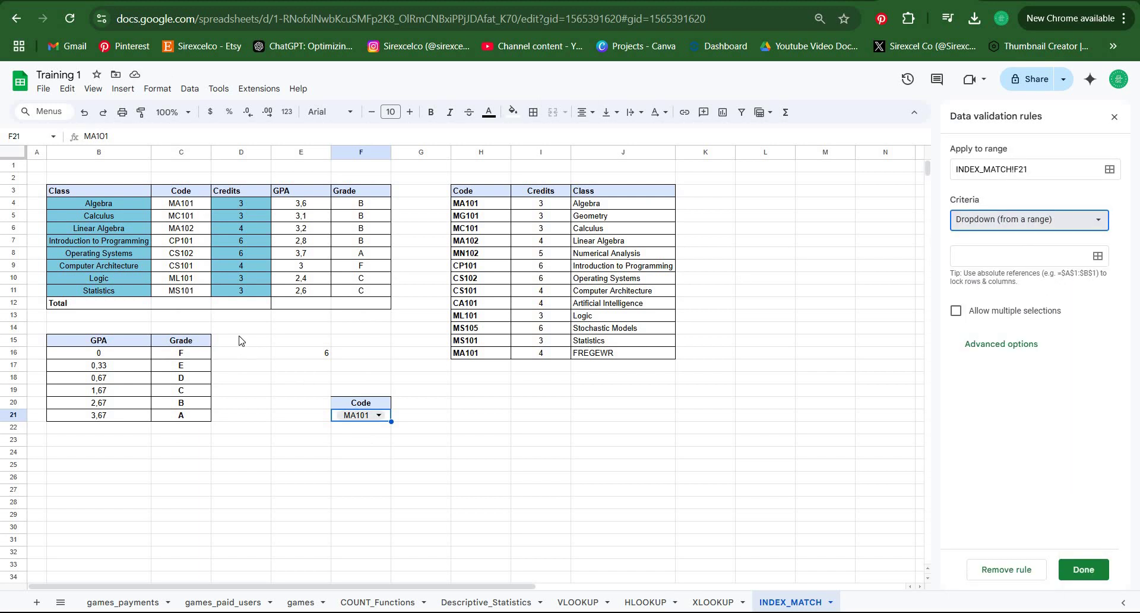
- Set the source range of the F21 dropdown to the course codes in C4:C11 and save the rule
left_click_drag(180, 205, 191, 291)
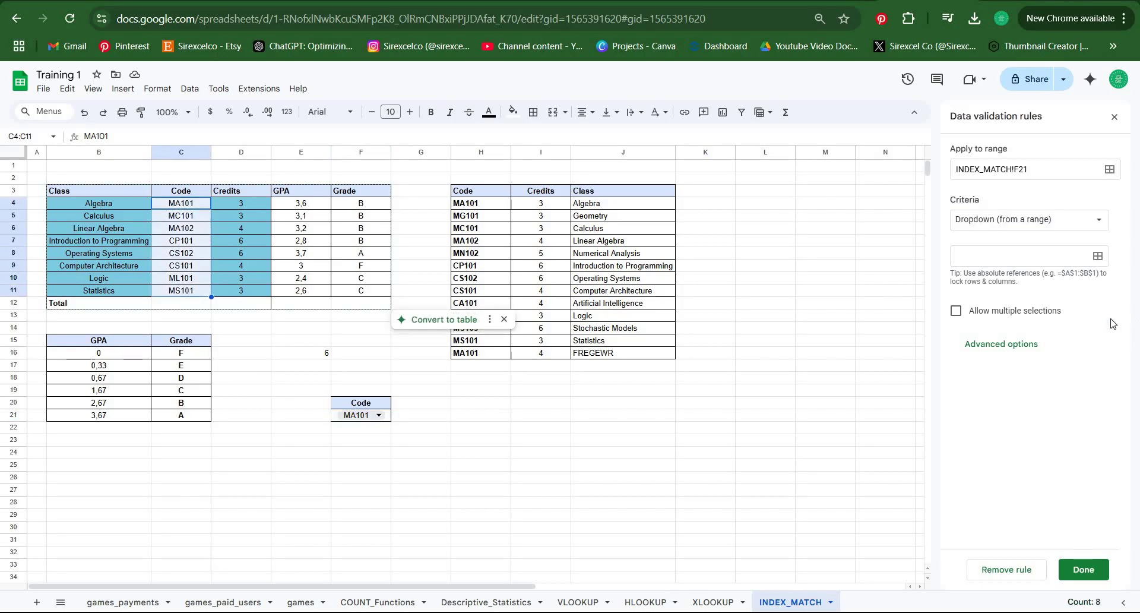
left_click(1096, 258)
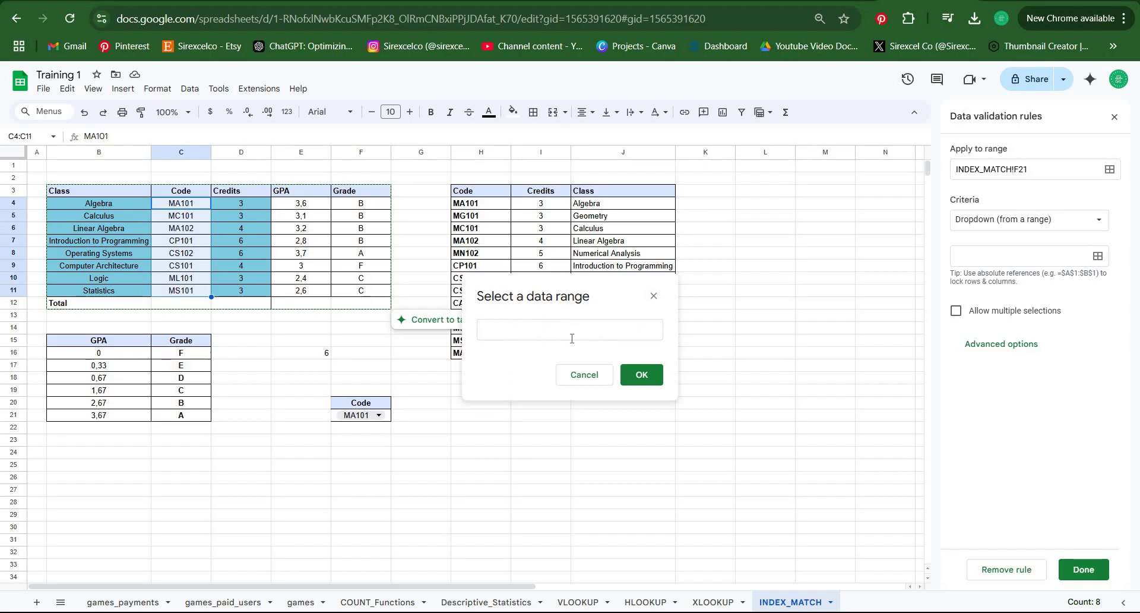
left_click_drag(174, 207, 178, 290)
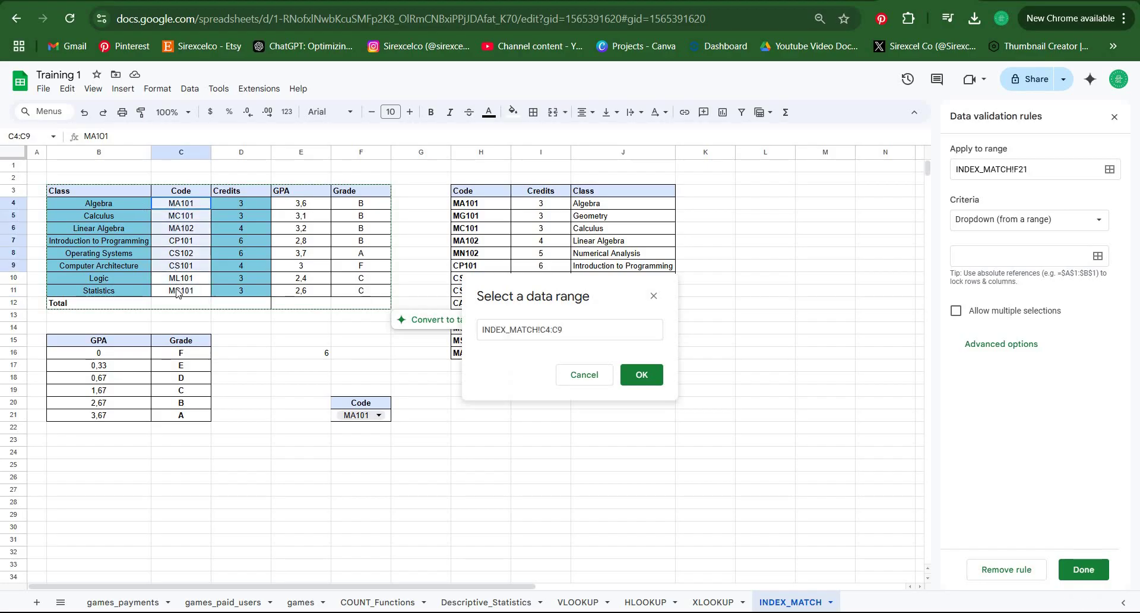
left_click(634, 381)
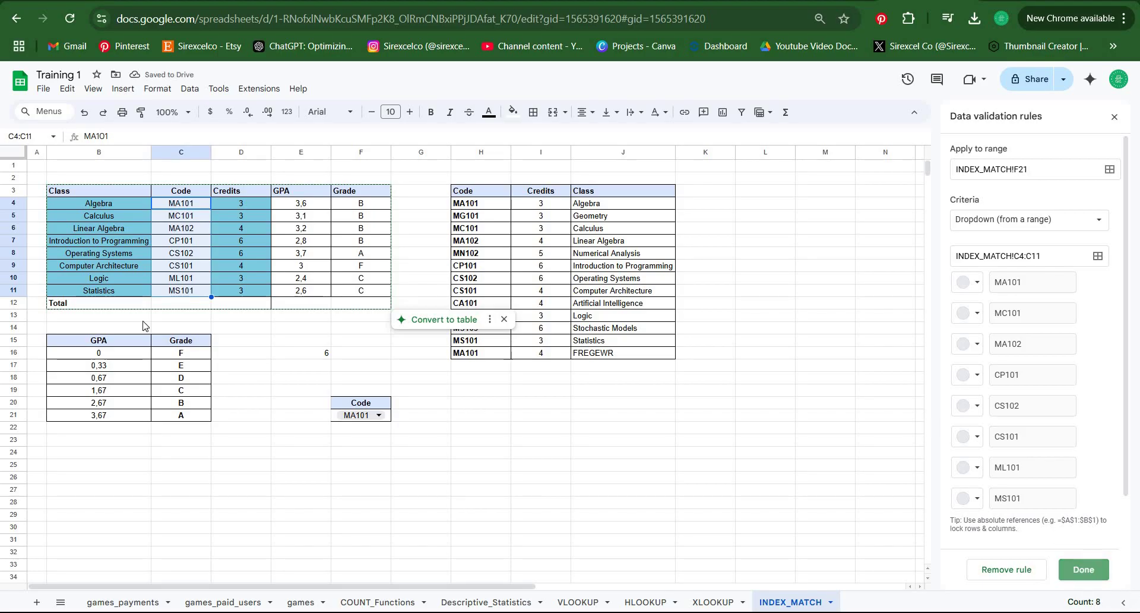
left_click(1083, 569)
- Try several course codes in the F21 dropdown, including MA102, and leave CP101 selected
left_click(378, 415)
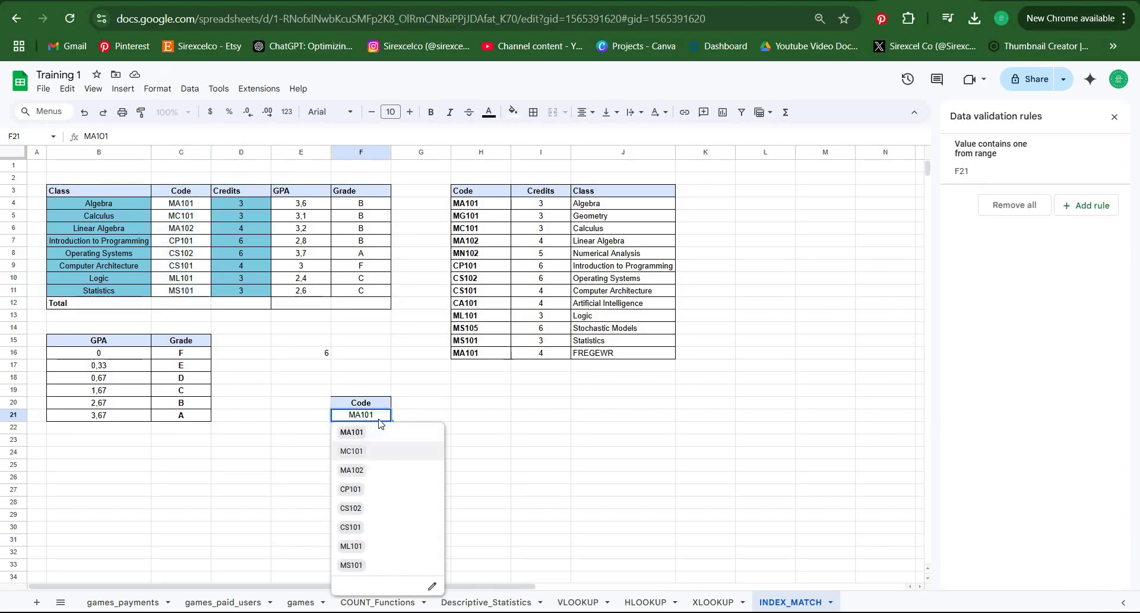
left_click(368, 453)
key("Return")
left_click(367, 470)
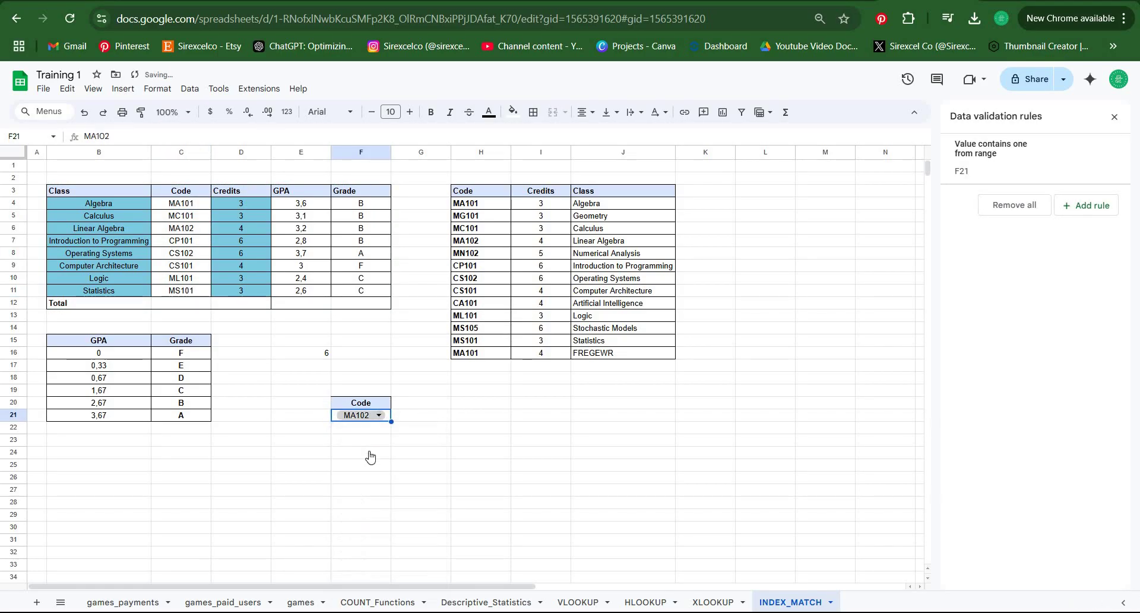
key("Return")
key("Return")
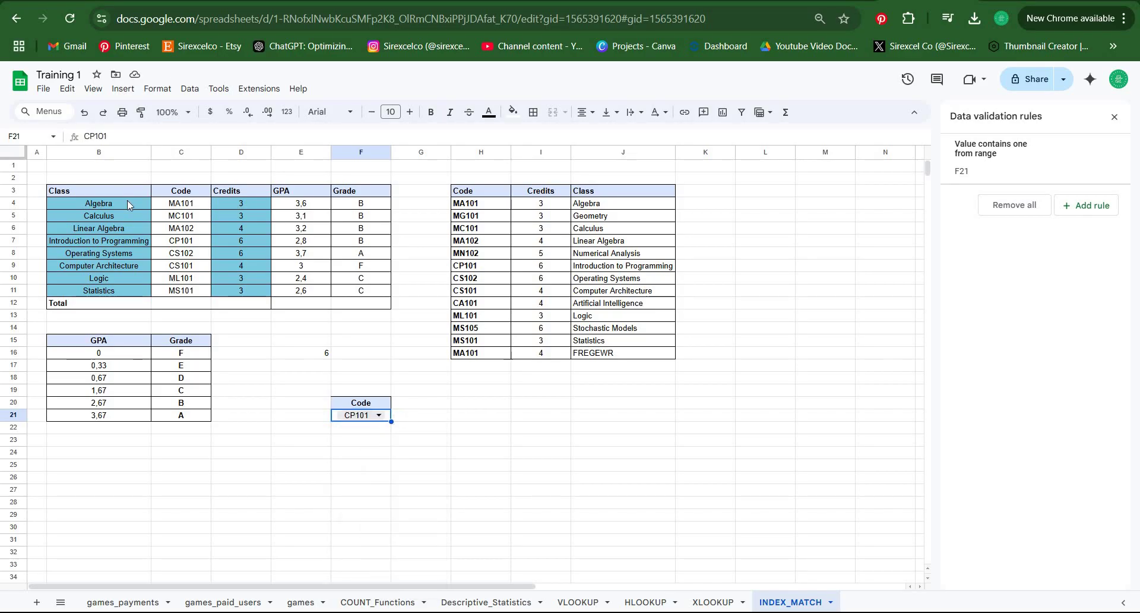
- Copy the Class and Credits headers with their first result cells to G20:G21 and H20:H21
left_click_drag(124, 191, 123, 205)
left_click(419, 399)
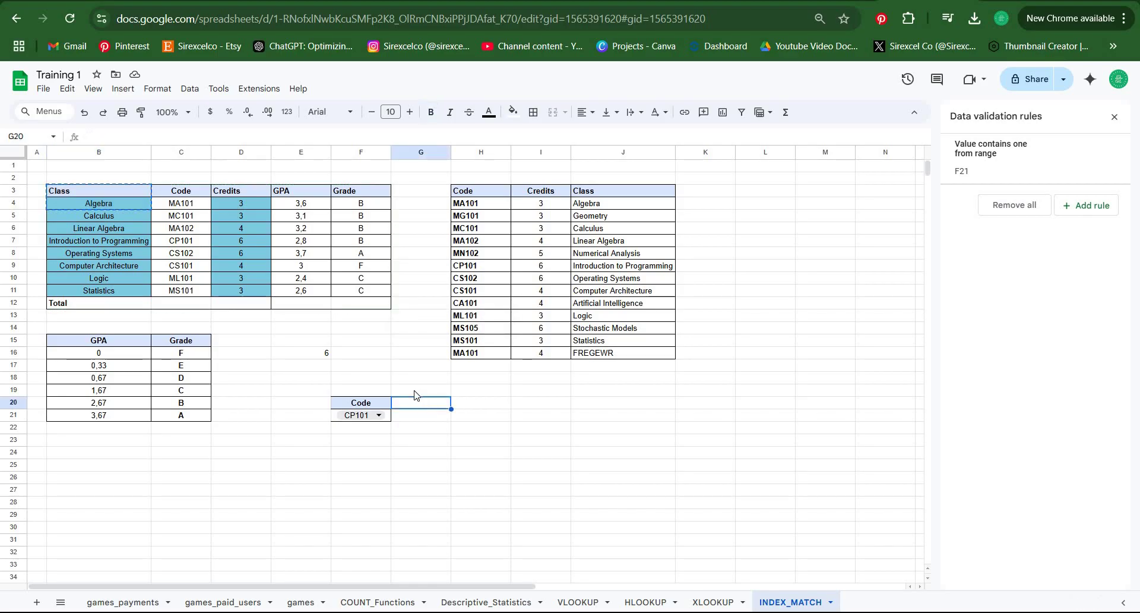
key("ctrl+v")
left_click_drag(247, 190, 246, 208)
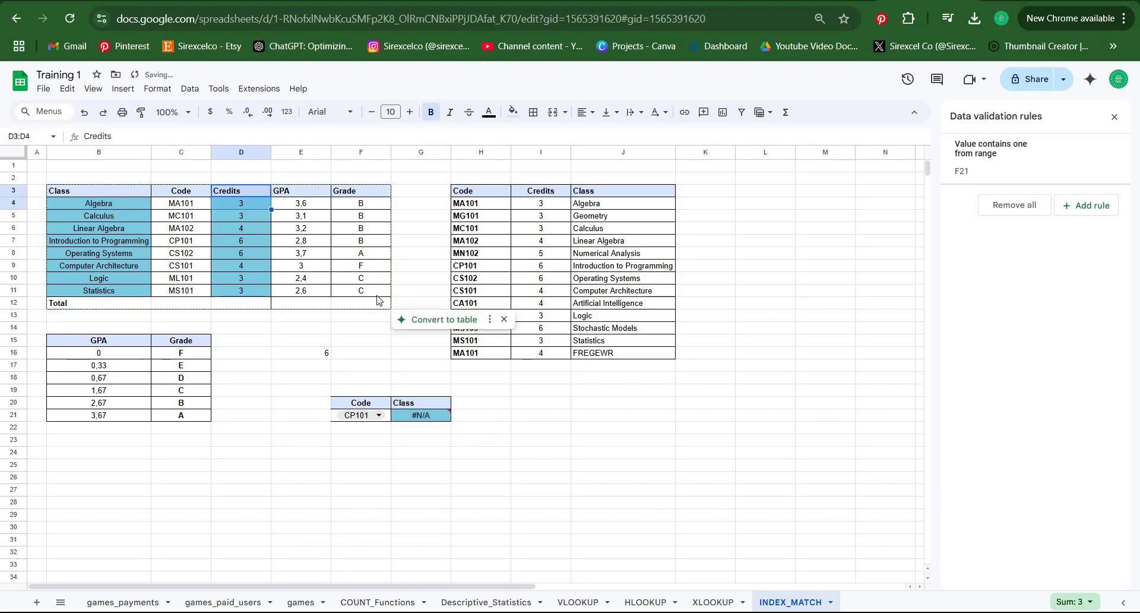
left_click(469, 402)
key("ctrl+v")
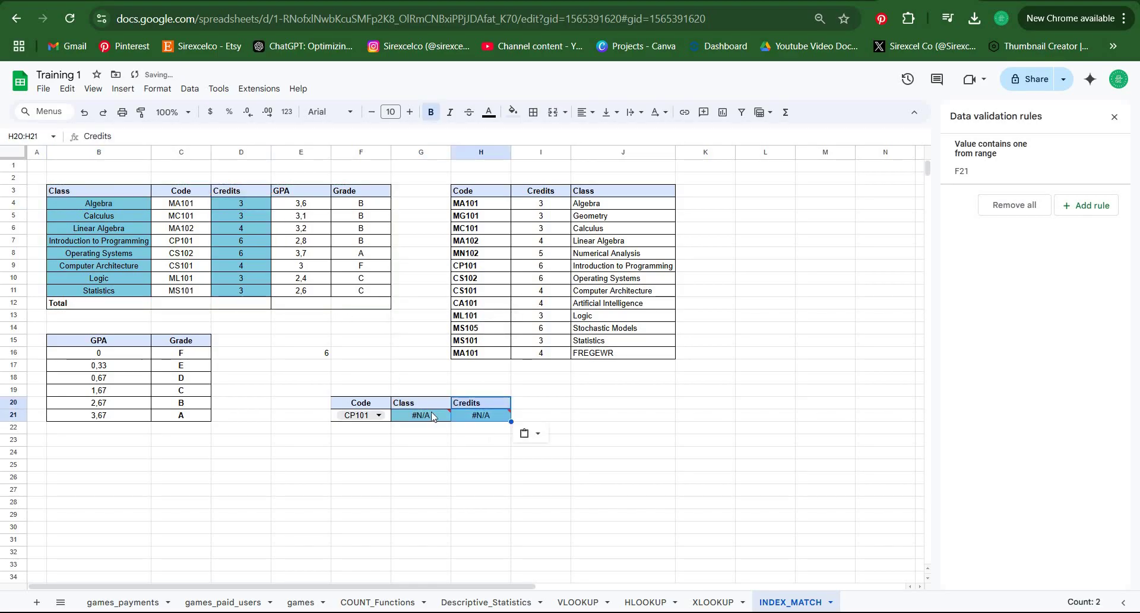
- Clear the pasted lookup formulas from G21:H21, keeping the cell formatting
left_click_drag(435, 416, 457, 415)
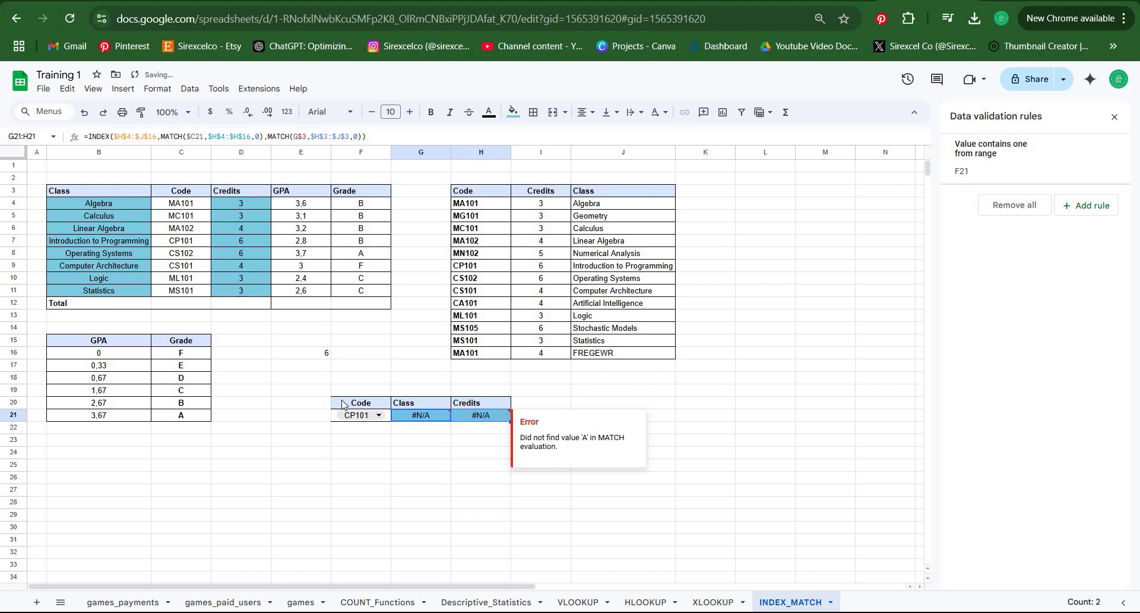
key("Delete")
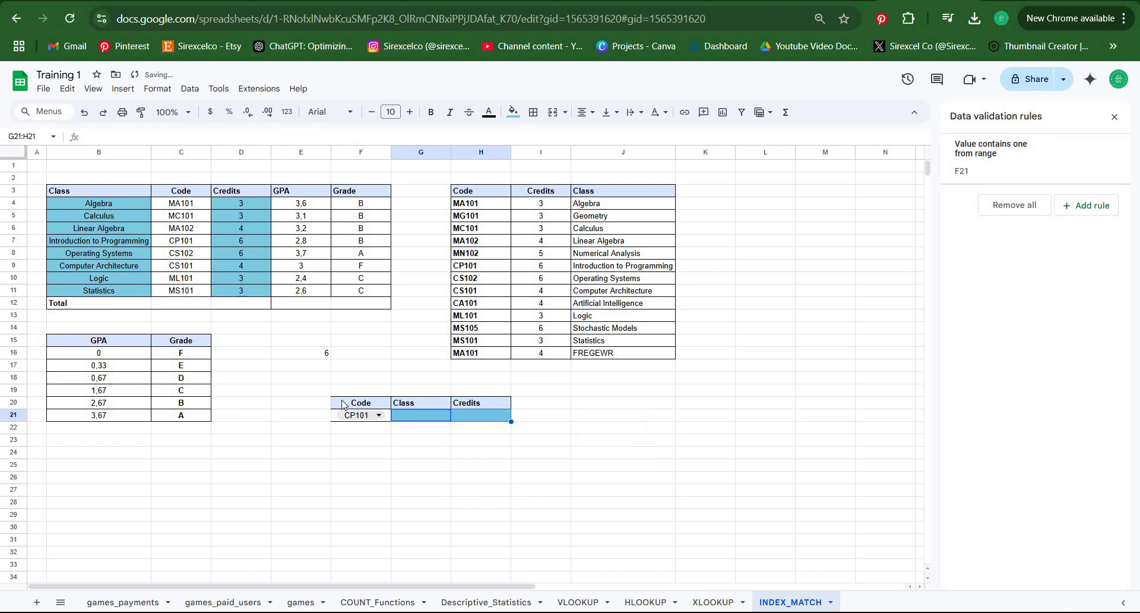
left_click(440, 419)
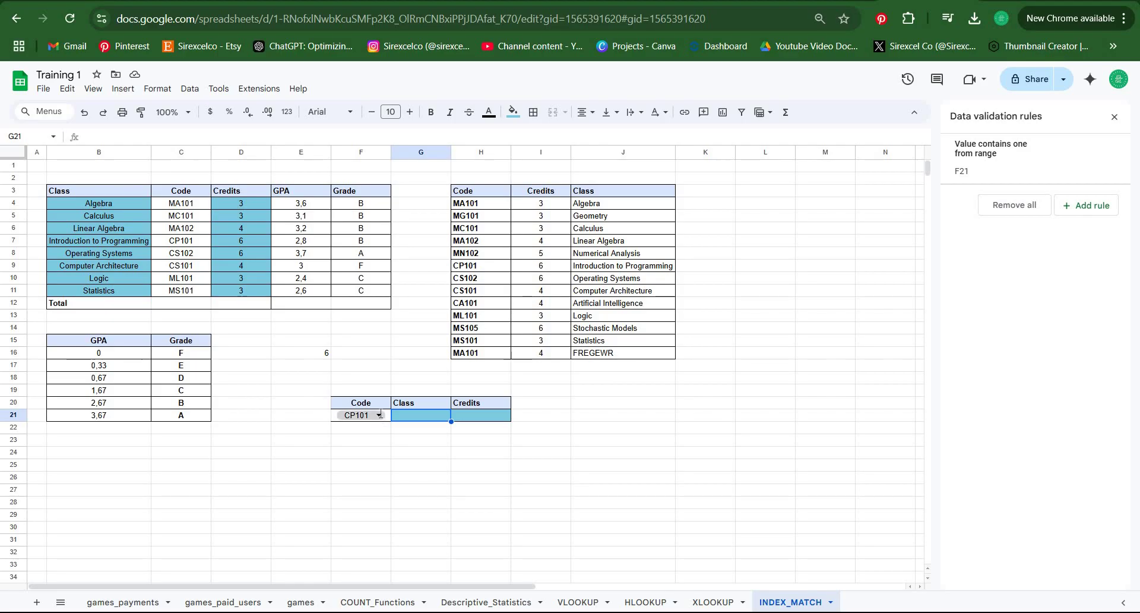
left_click(378, 414)
left_click(481, 415)
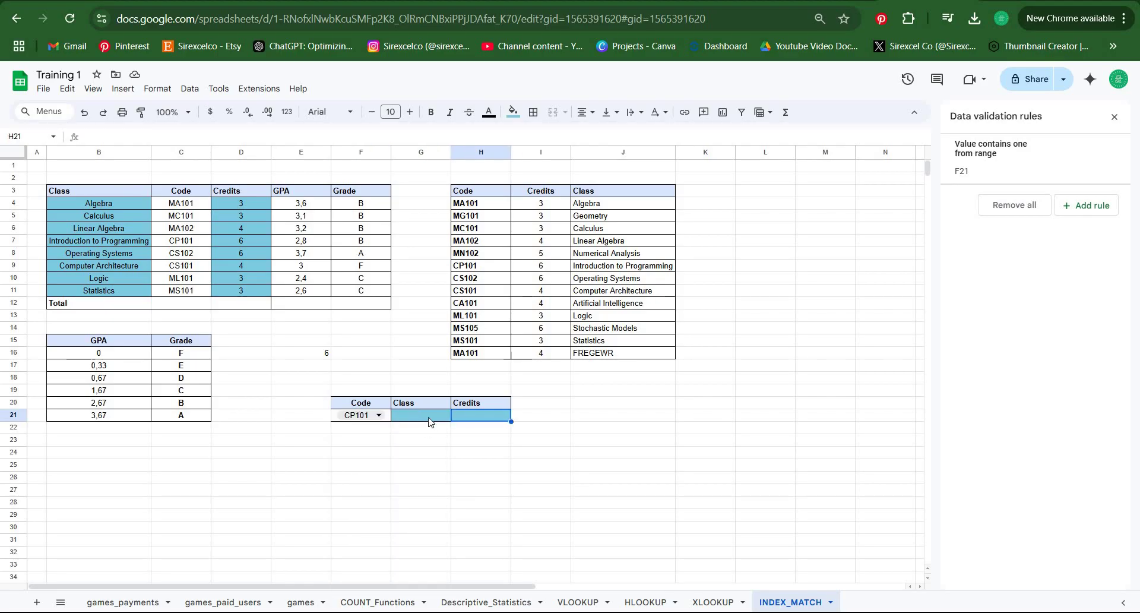
- Start an INDEX formula in G21 with the absolute range $H$4:$J$16 as its reference
left_click(430, 420)
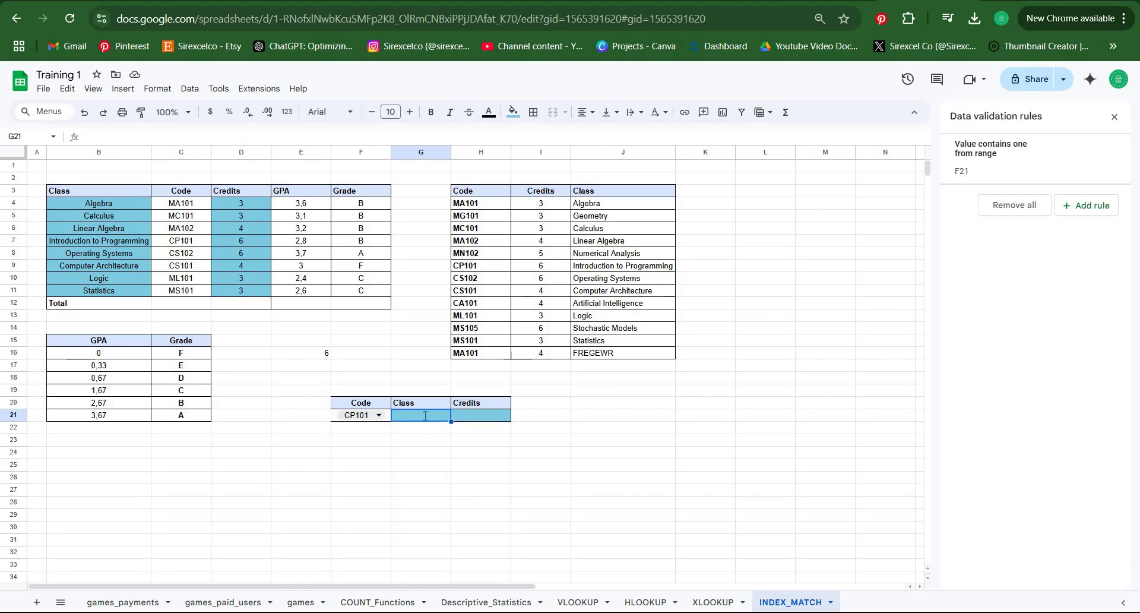
type("=INDEX(")
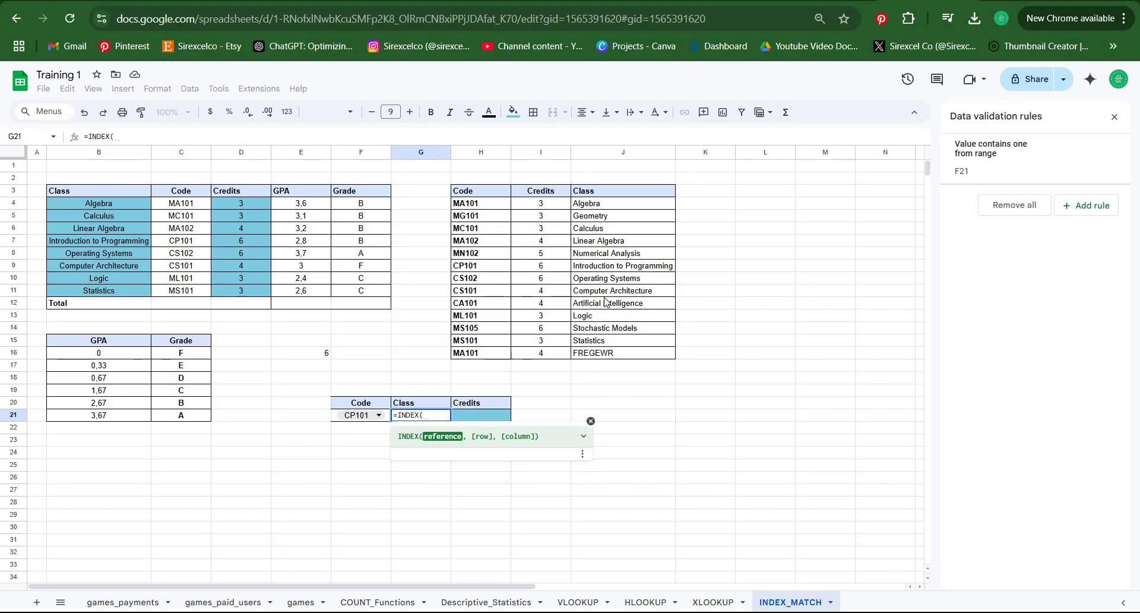
left_click_drag(469, 203, 617, 354)
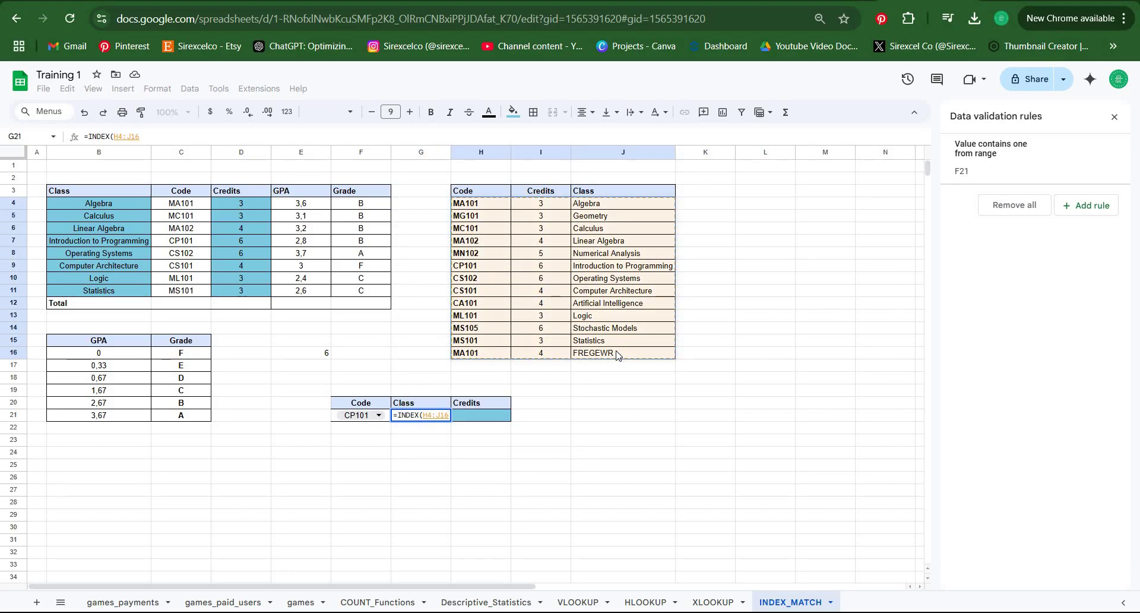
key("F4")
type(",")
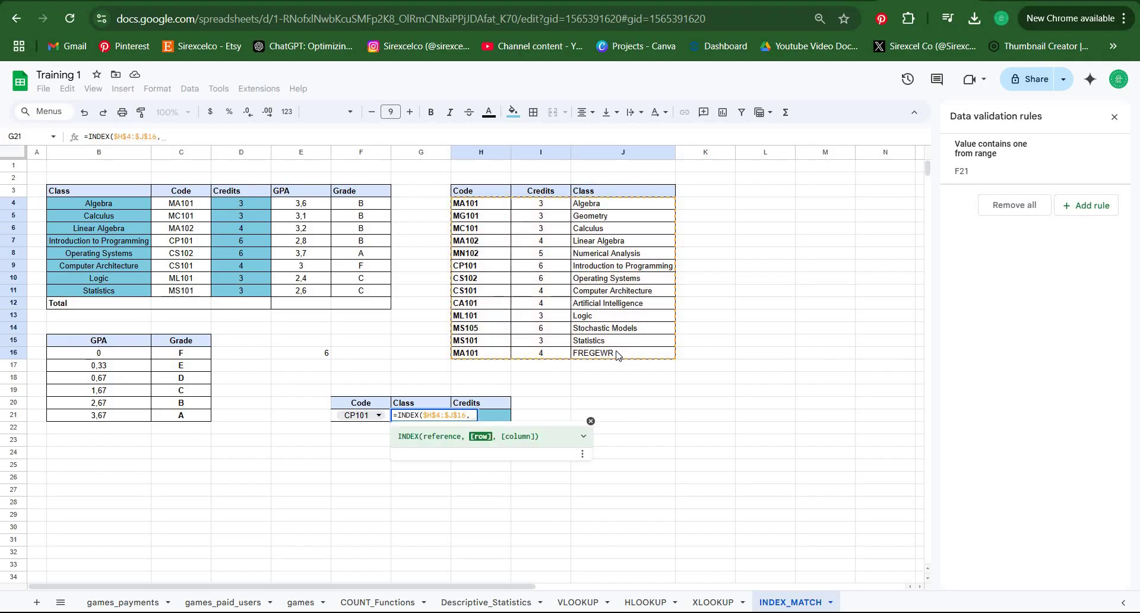
- Add MATCH(F21,$H$4:$H$16,0) as the row argument of the INDEX formula in G21
type("MATCH(")
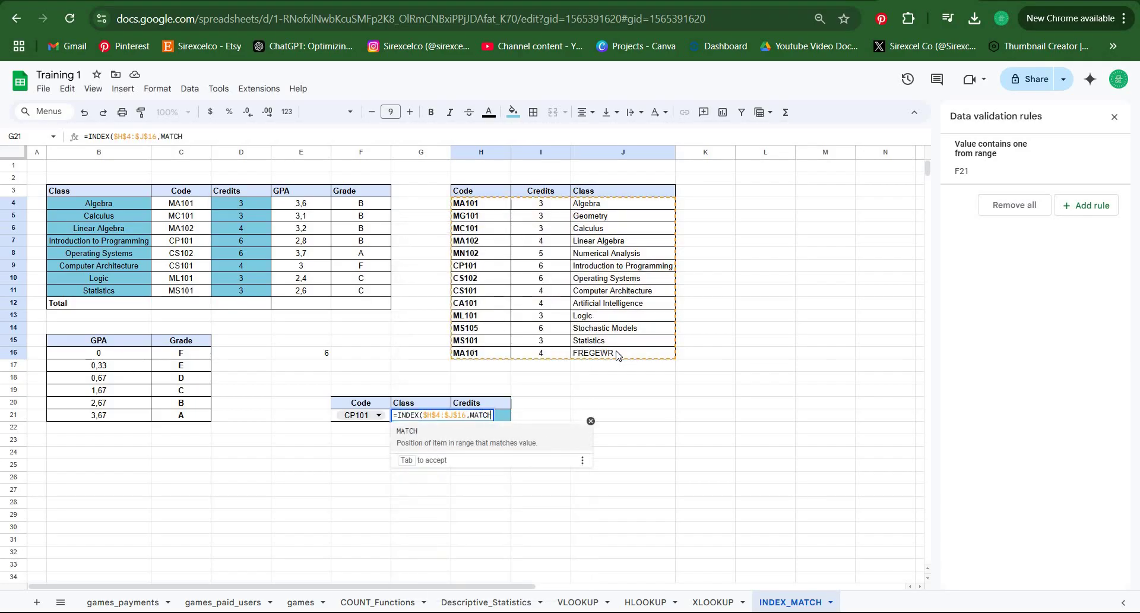
left_click(359, 416)
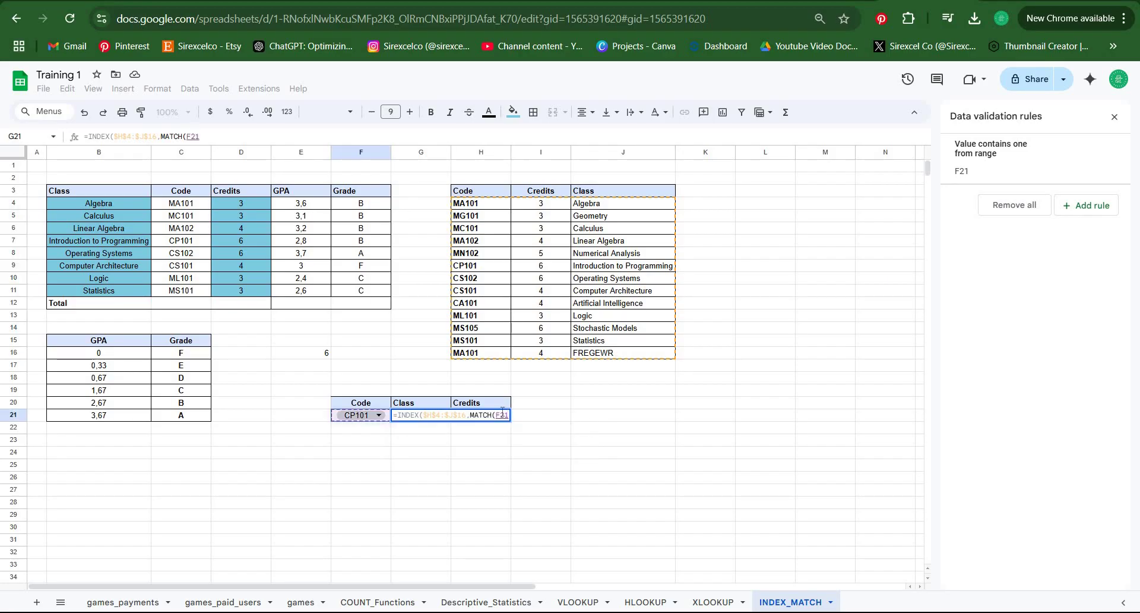
type(",")
left_click_drag(484, 203, 485, 356)
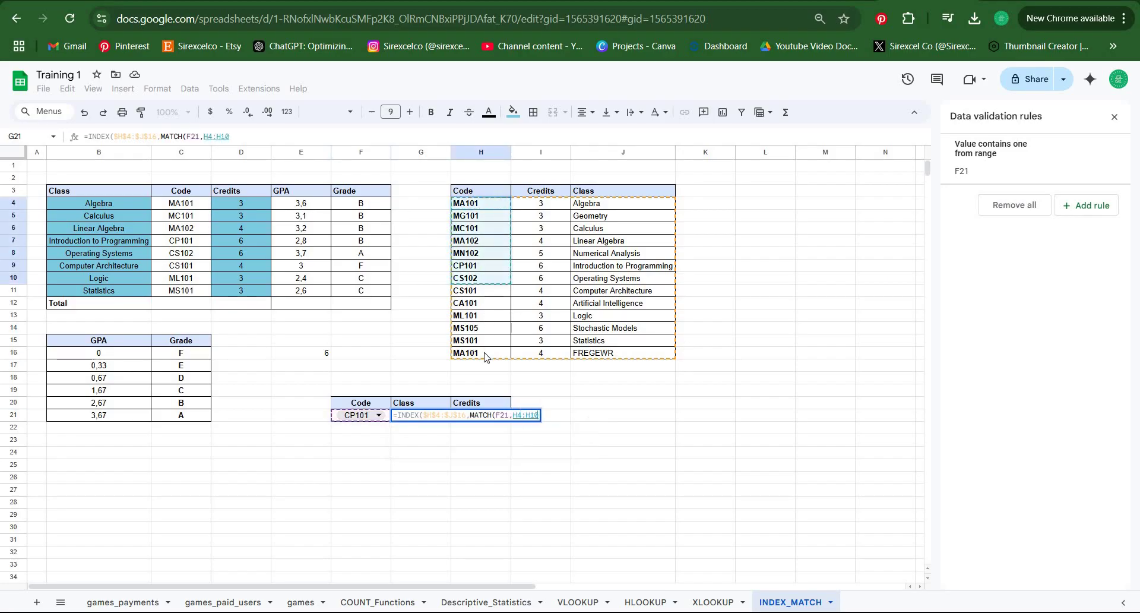
type(",")
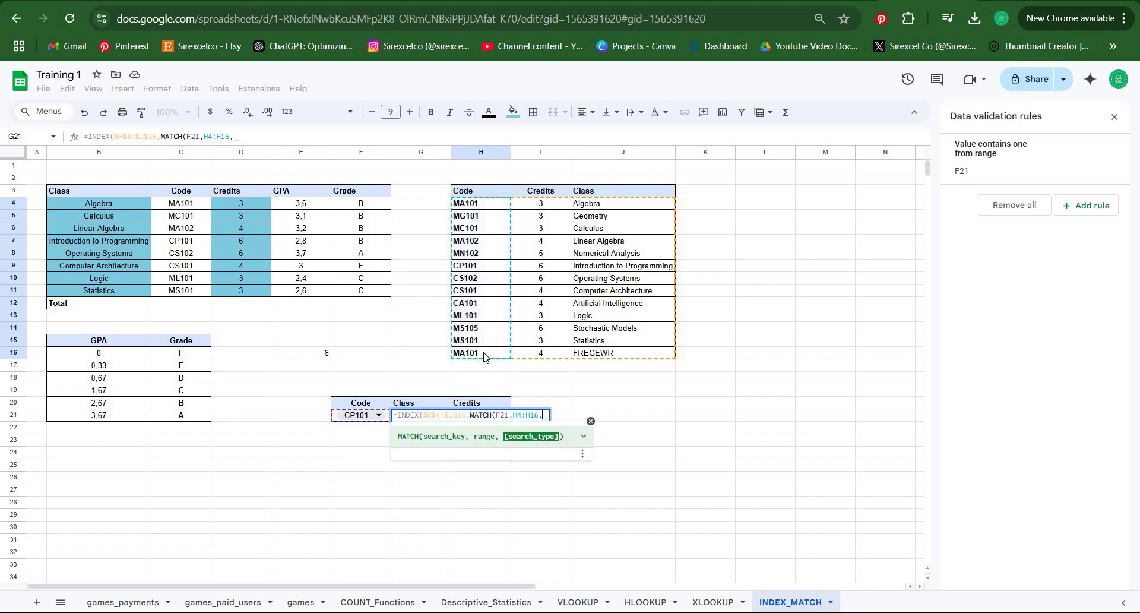
type("0")
left_click(531, 415)
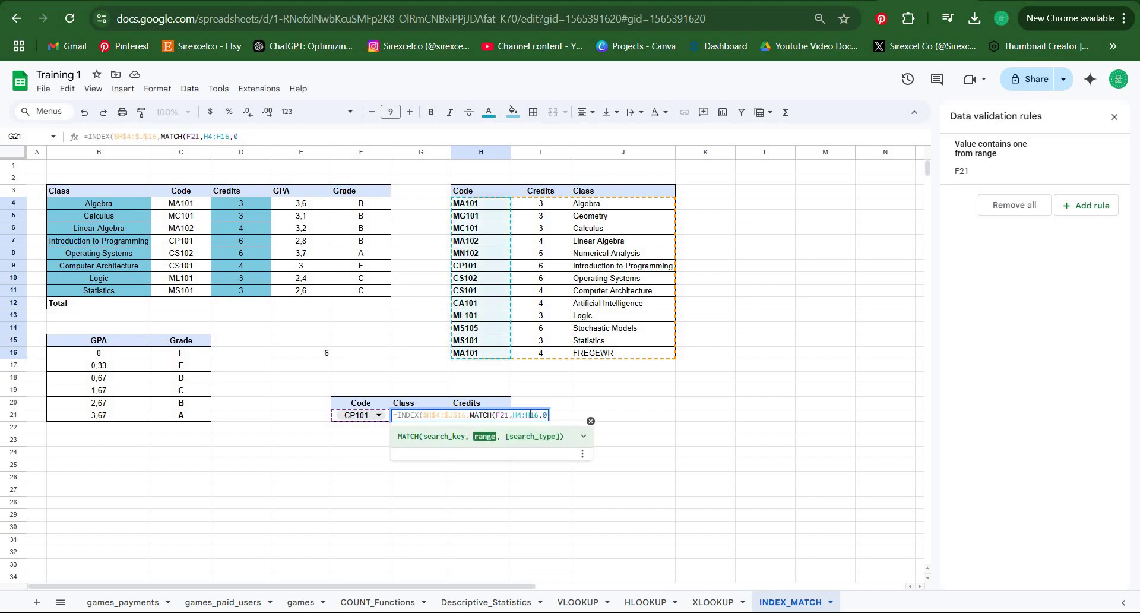
key("F4")
left_click(561, 414)
type(")")
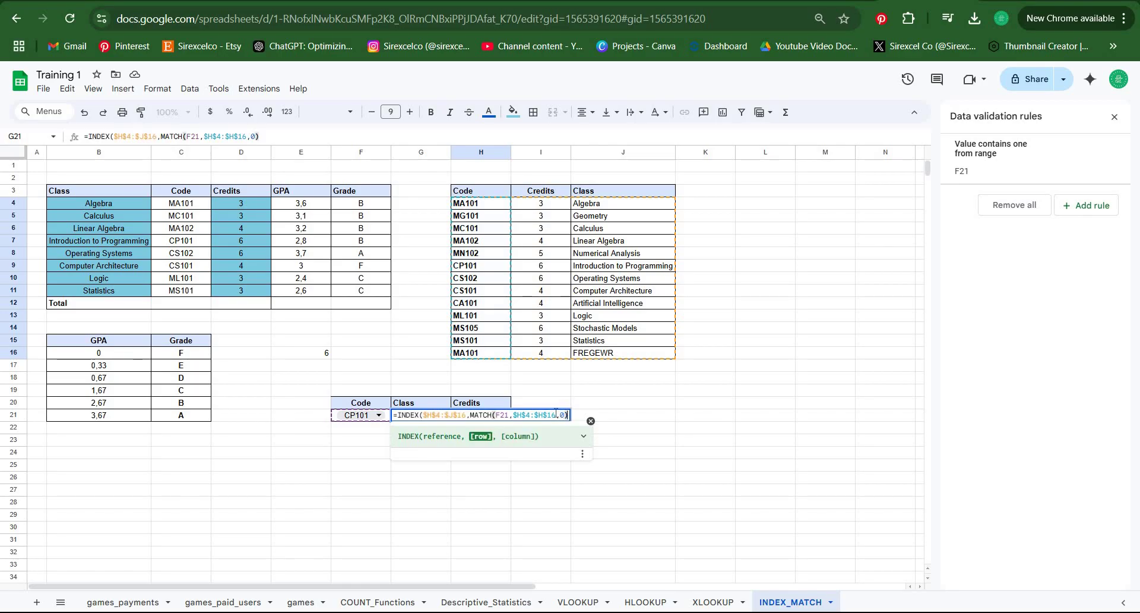
- Add MATCH(G20,$H$3:$J$3,0) as the column argument and complete the INDEX formula in G21
type(",")
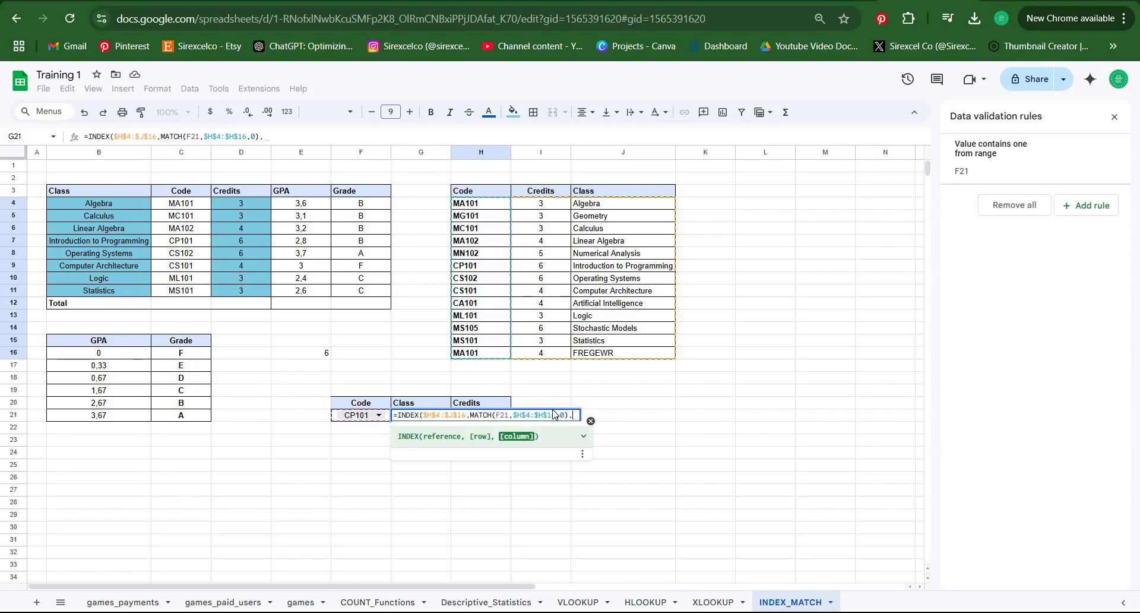
type("MATCH(")
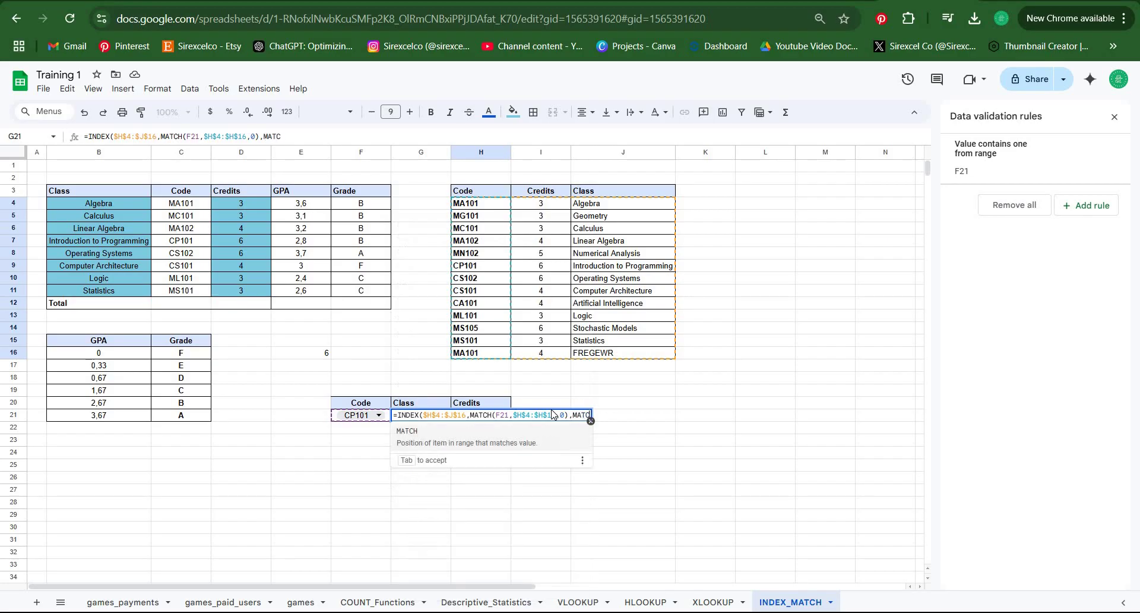
left_click(415, 406)
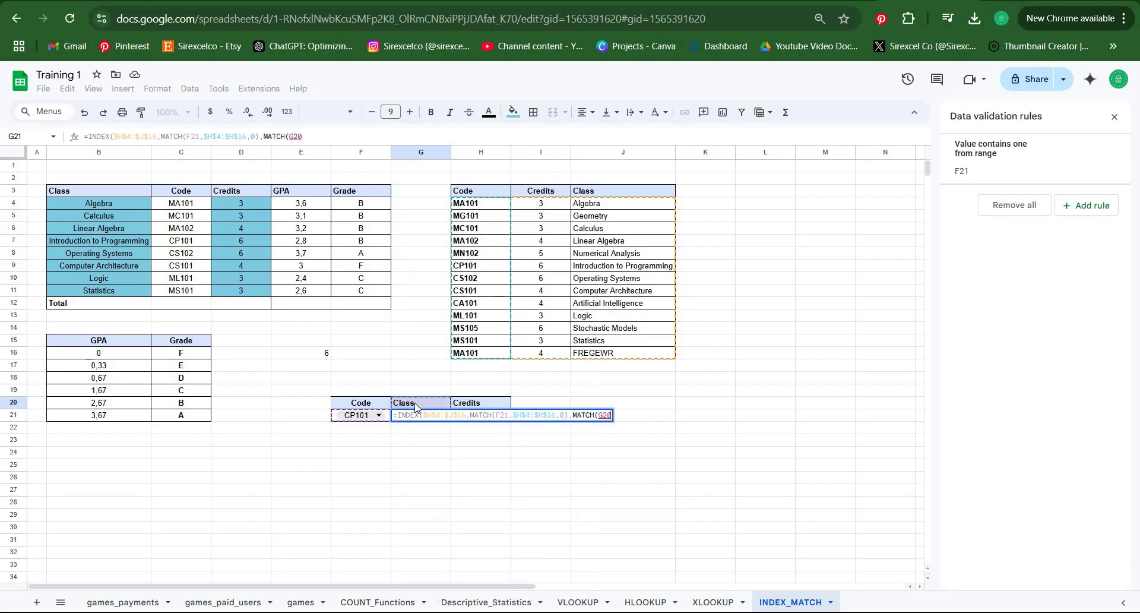
type(",")
left_click_drag(496, 195, 628, 193)
key("F4")
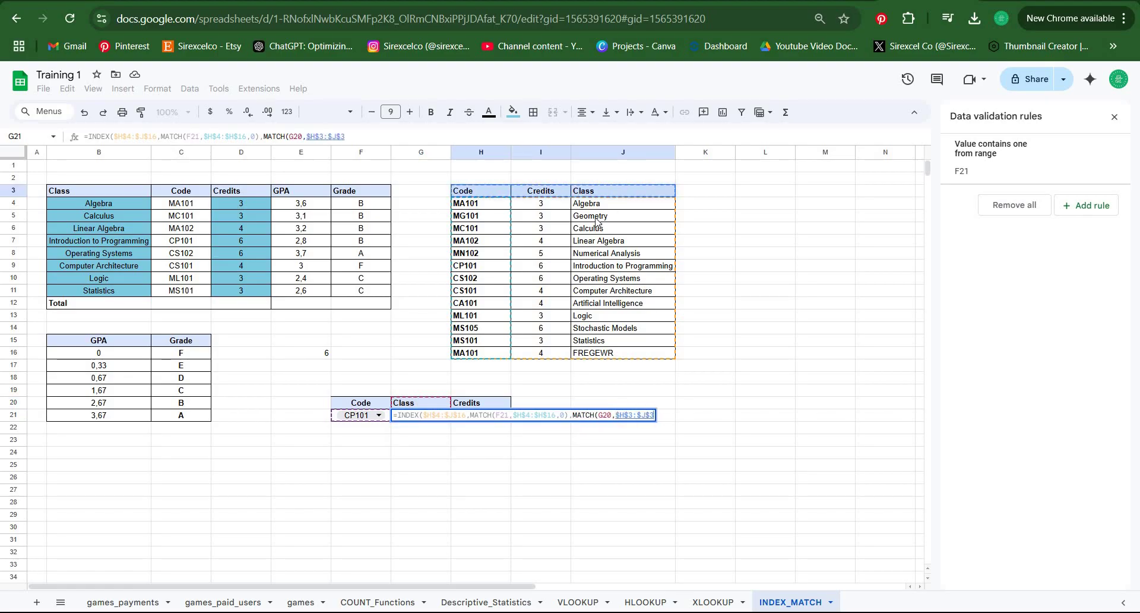
type(",0")
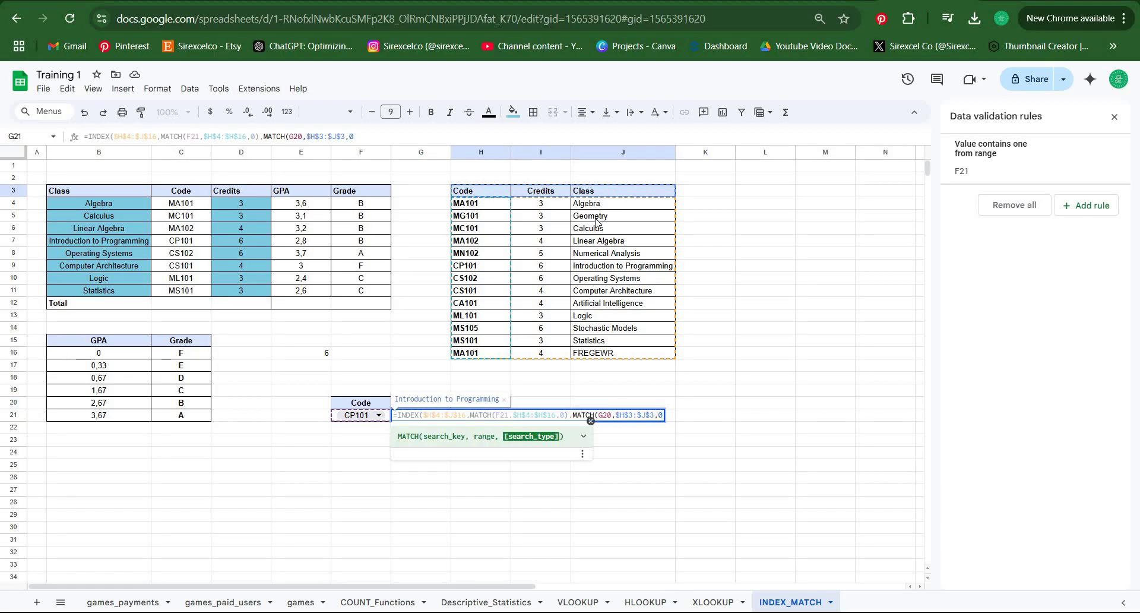
type("))")
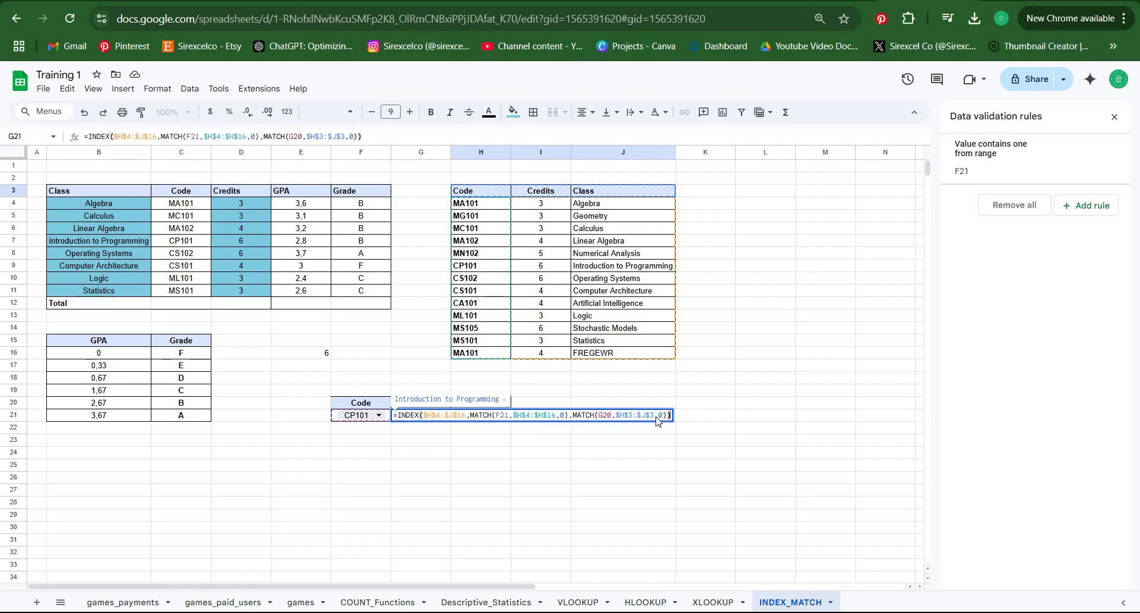
key("Return")
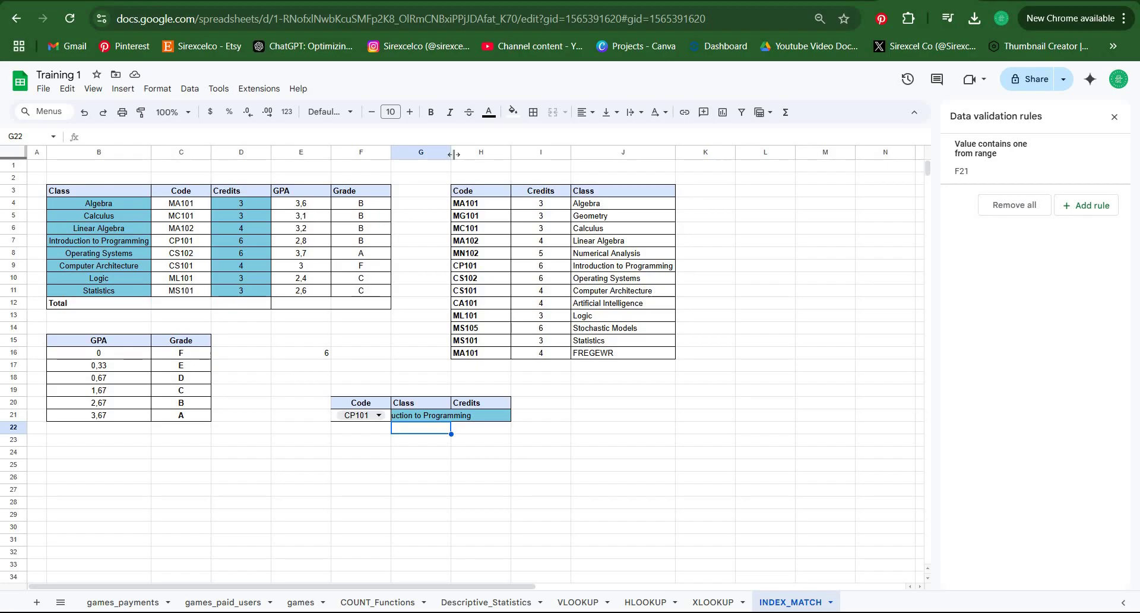
- Fit column G to its content and test the class lookup by choosing MA101 and MC101 in the F21 dropdown
double_click(450, 152)
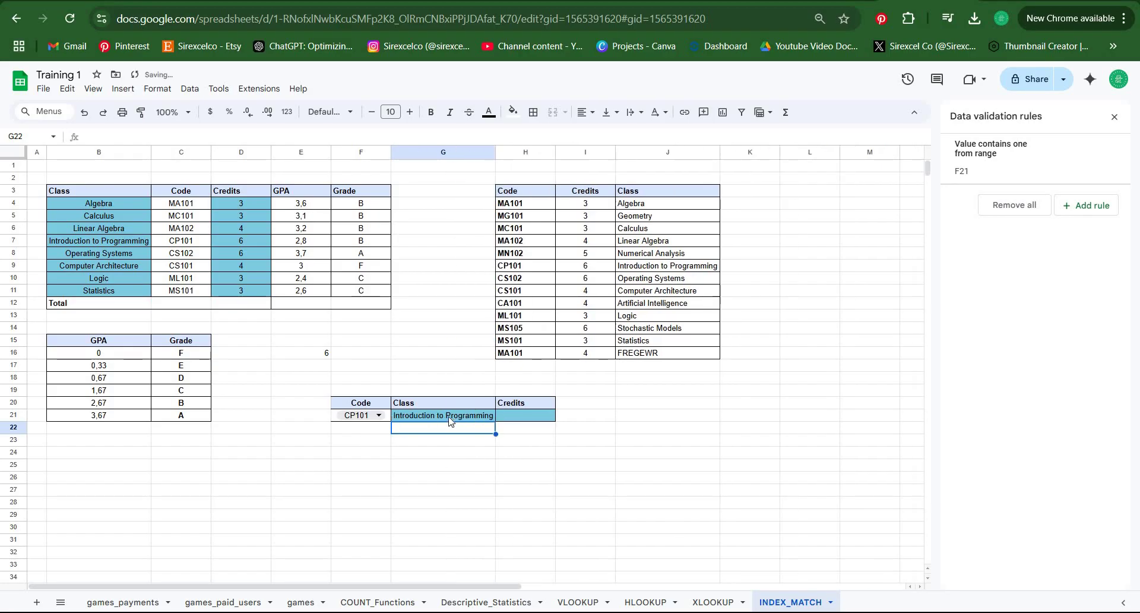
left_click(379, 415)
left_click(373, 433)
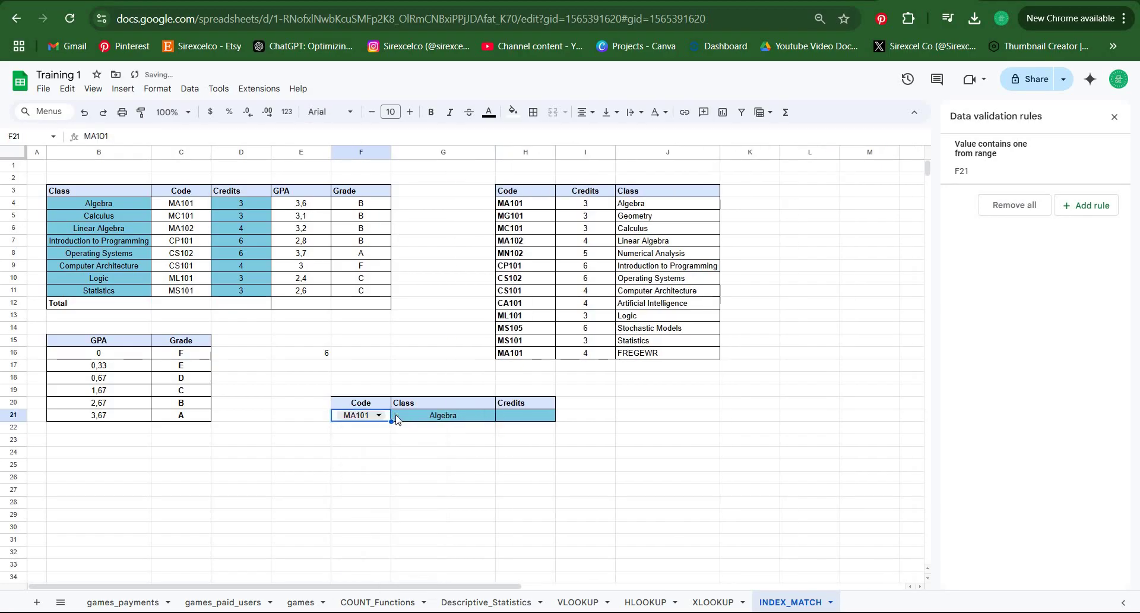
left_click(380, 415)
left_click(378, 448)
- Change the F21 reference in G21's row MATCH to the absolute reference $F$21
left_click(452, 415)
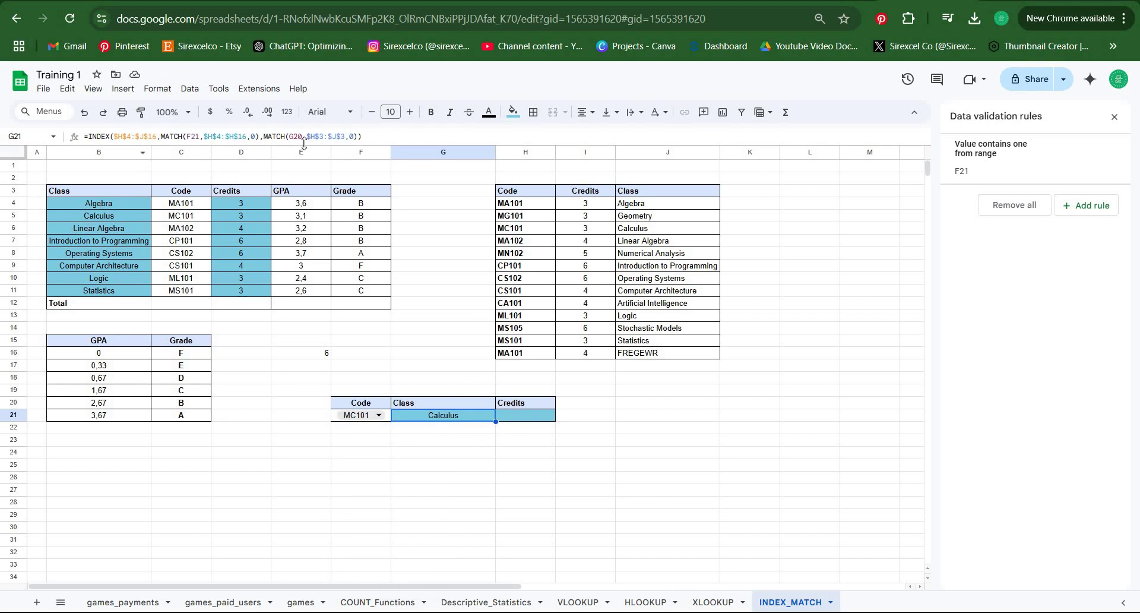
left_click(335, 137)
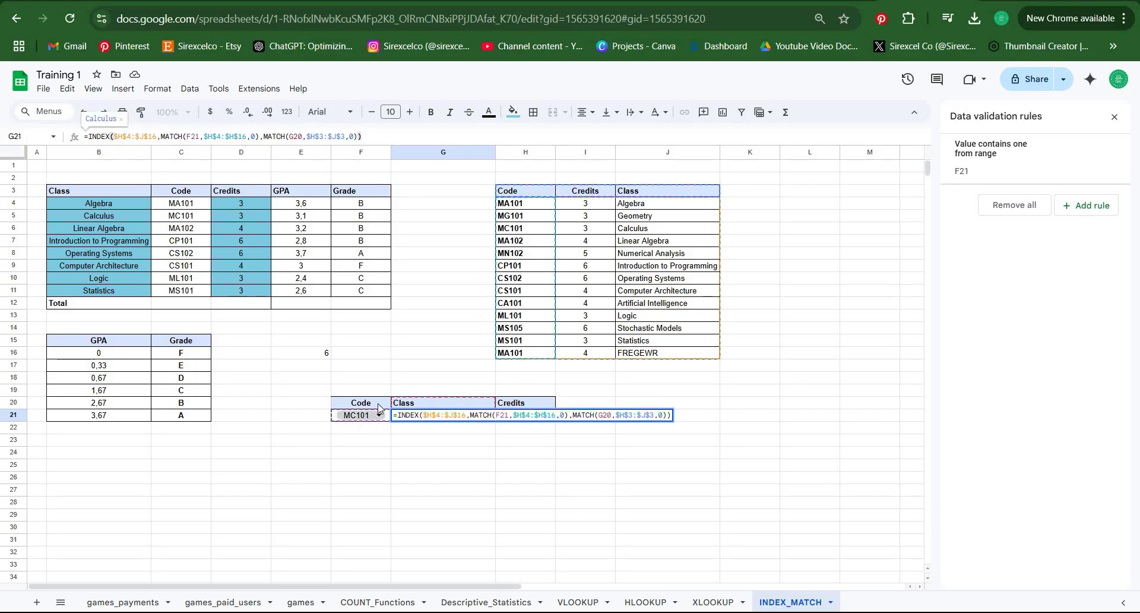
left_click(192, 136)
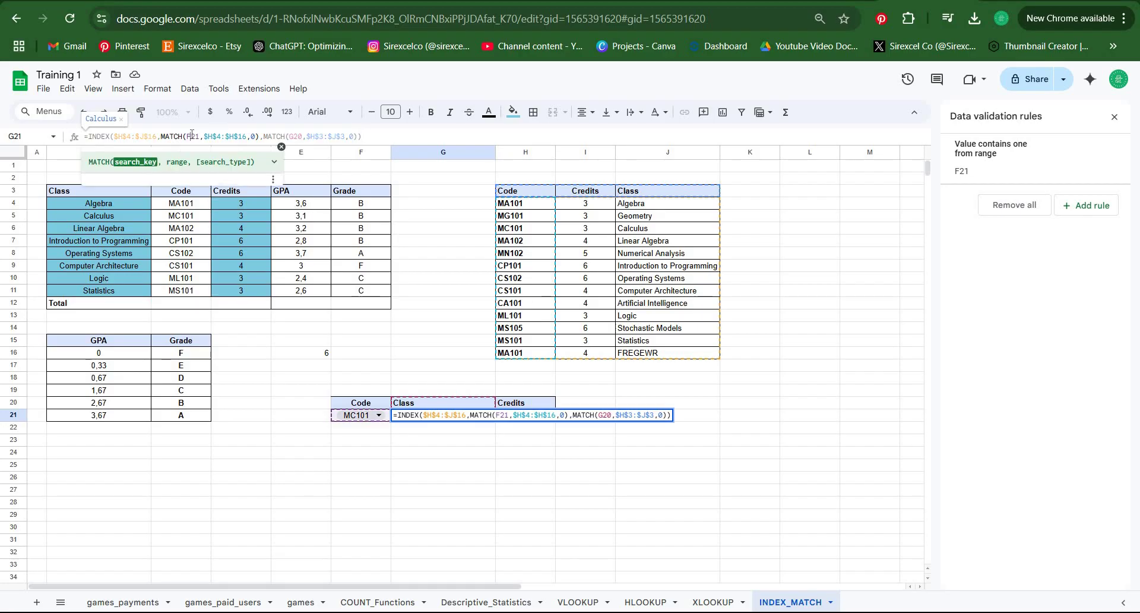
key("F4")
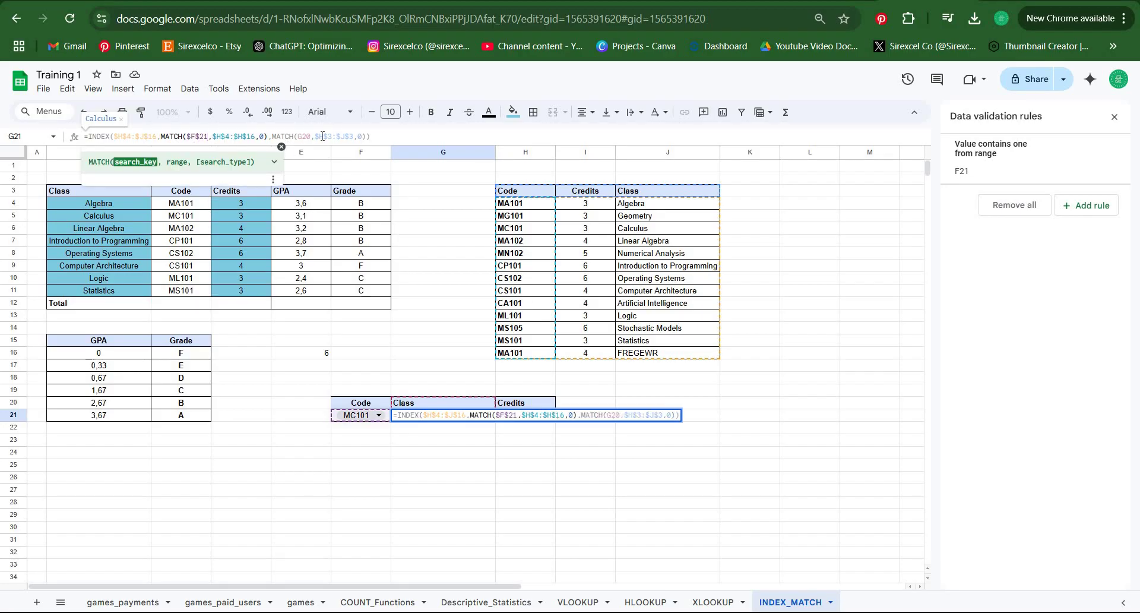
key("Return")
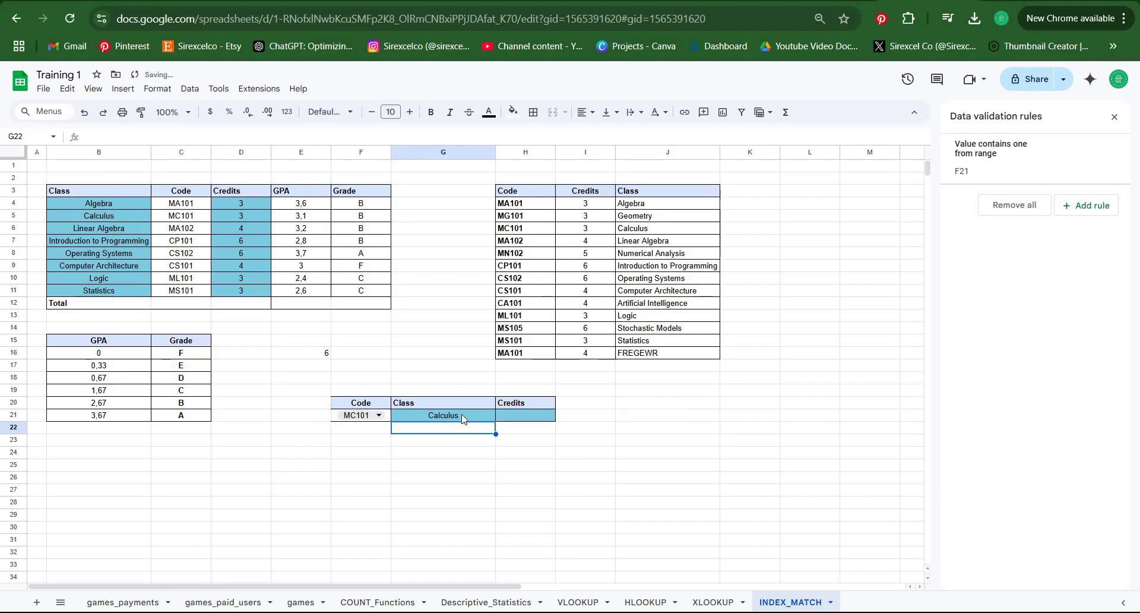
- Copy the lookup formula from G21 to the Credits cell H21, pasting the formula only
left_click(462, 414)
key("ctrl+c")
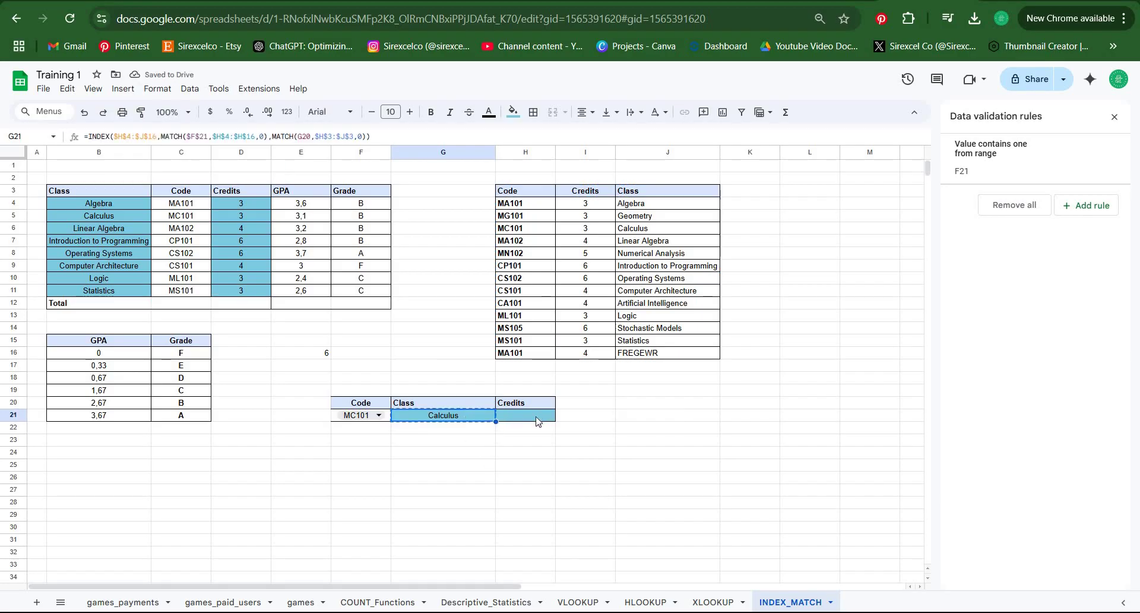
left_click(536, 421)
right_click(536, 421)
mouse_move(682, 215)
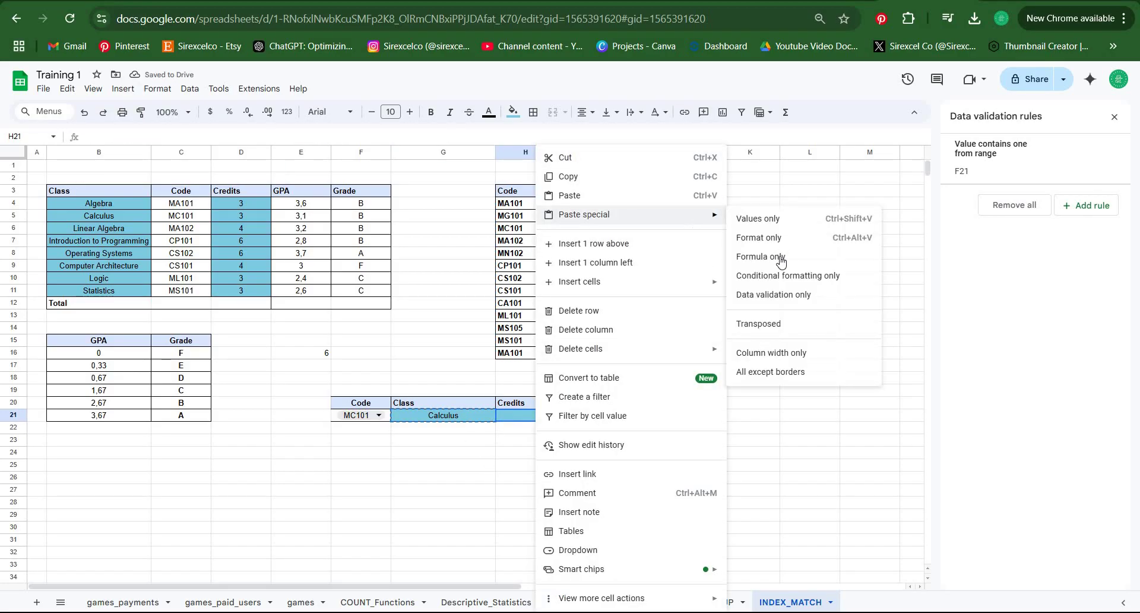
left_click(779, 257)
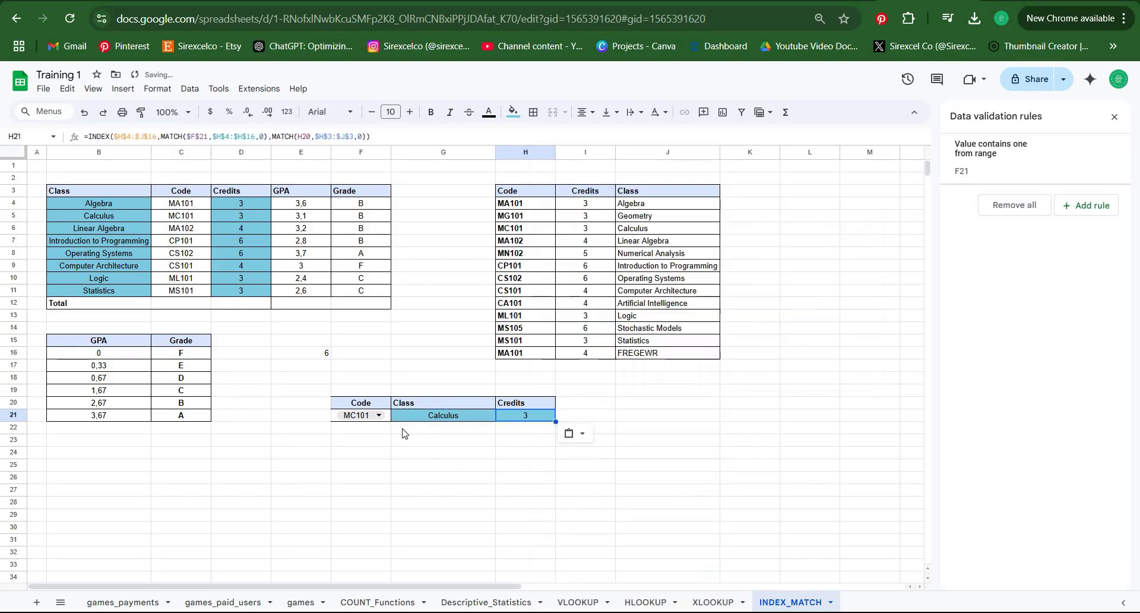
- Test both lookups by choosing MA102, CP101 and CS102 in the F21 dropdown, and leave CS101 selected
left_click(374, 418)
left_click(369, 472)
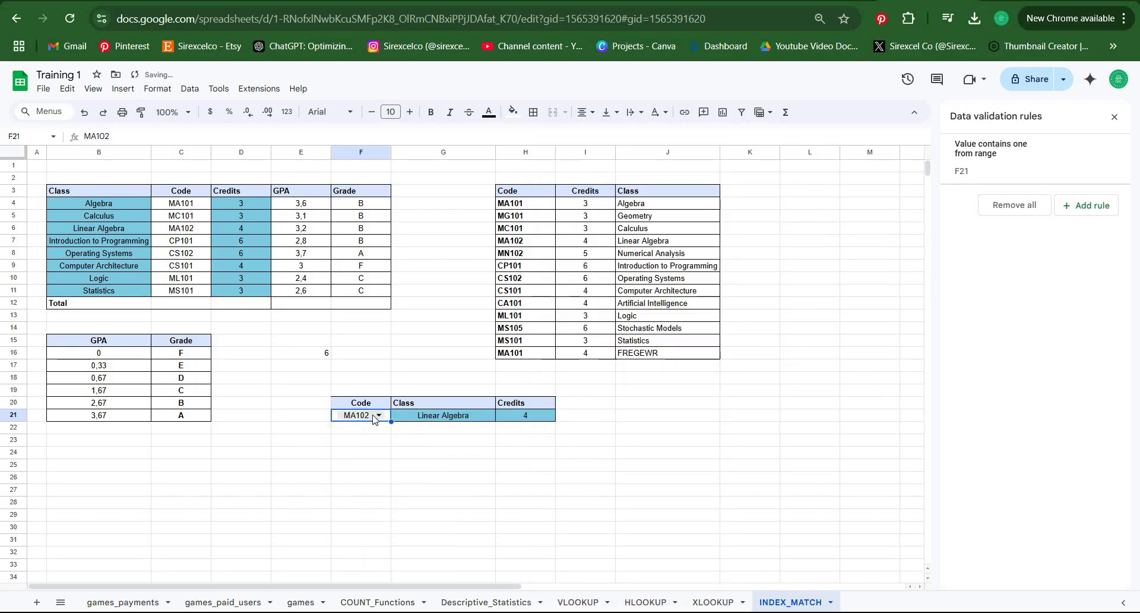
left_click(373, 419)
left_click(369, 497)
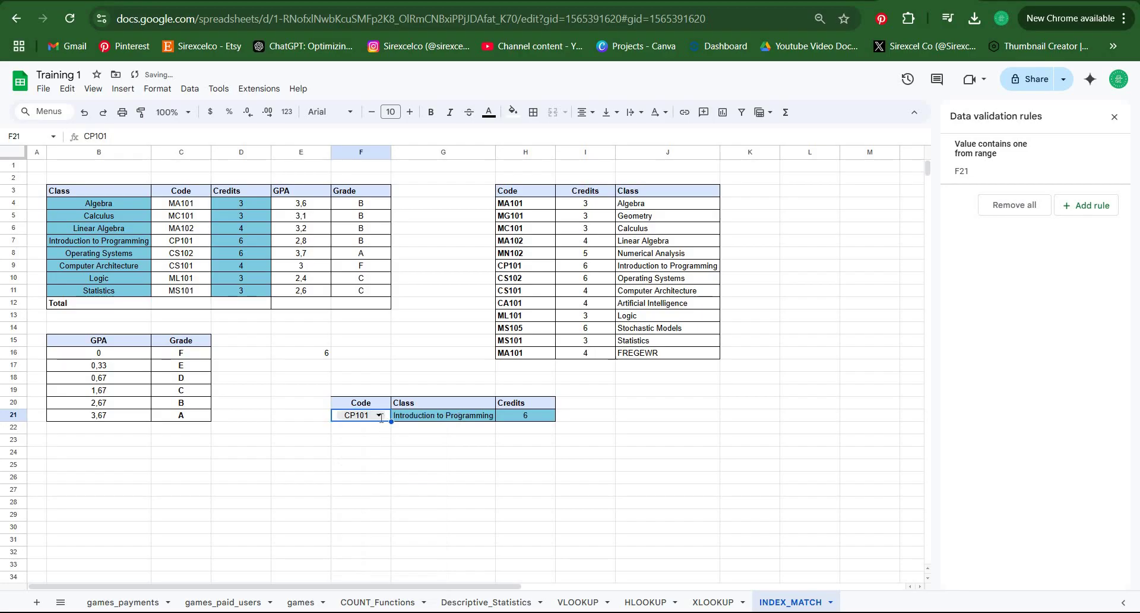
left_click(379, 416)
left_click(363, 511)
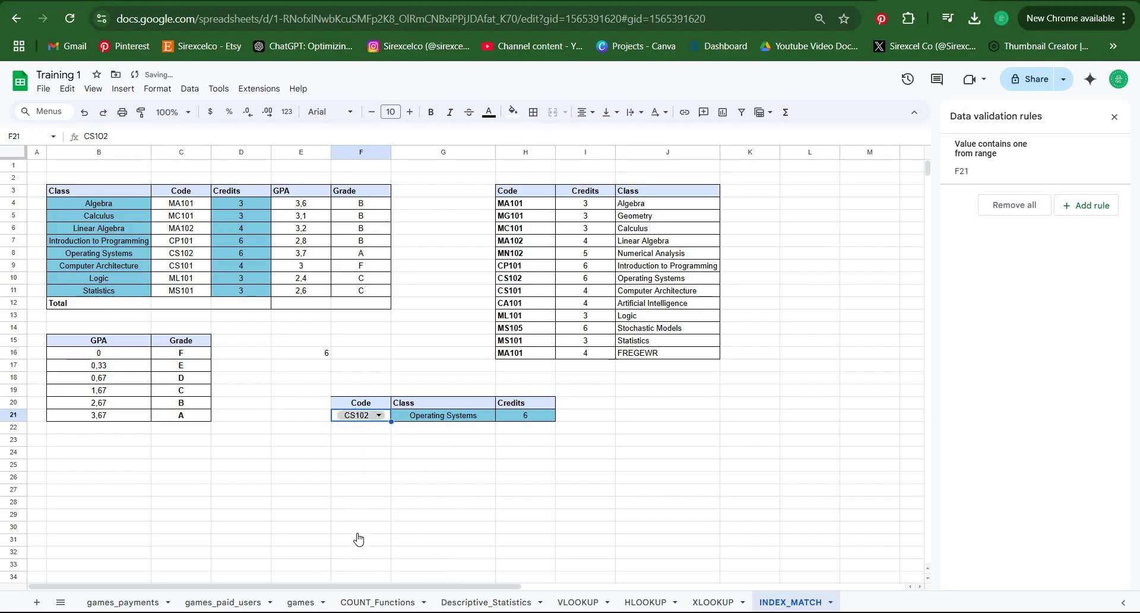
left_click(374, 415)
left_click(364, 524)
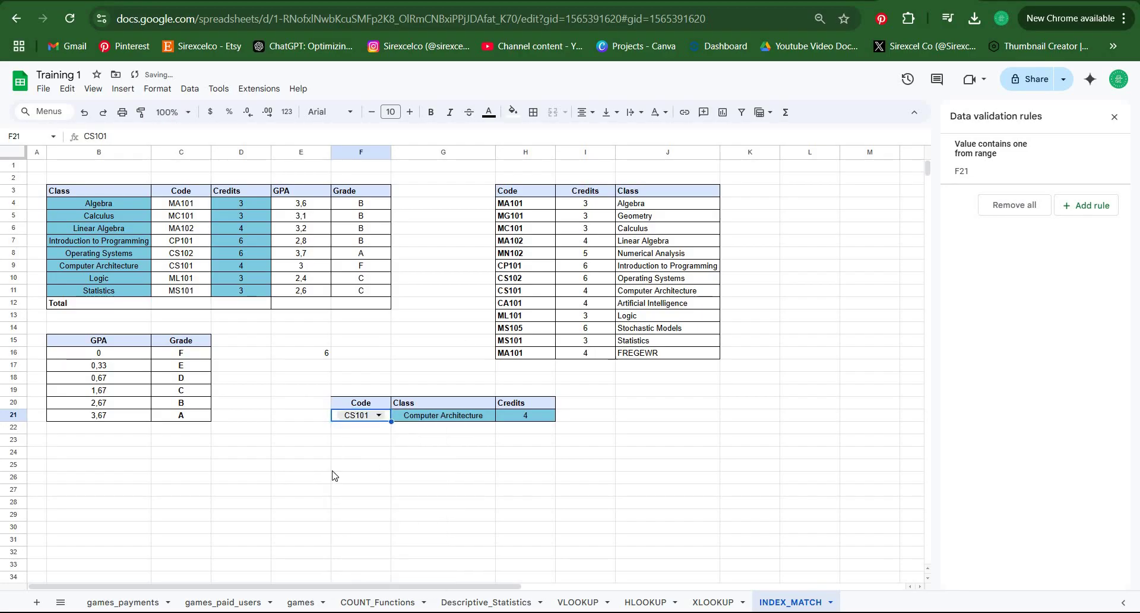